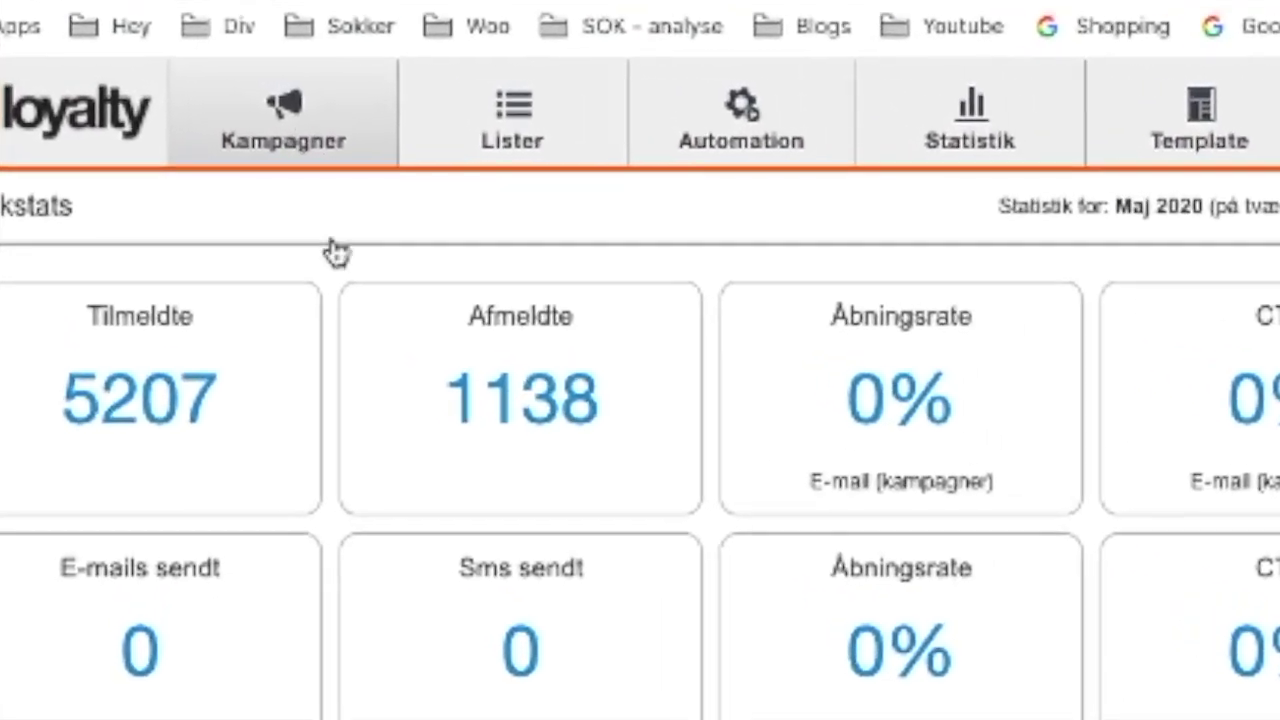
Create a new campaign and choose Heypush as its campaign type
{"action": "left_click", "coordinate": [312, 117]}
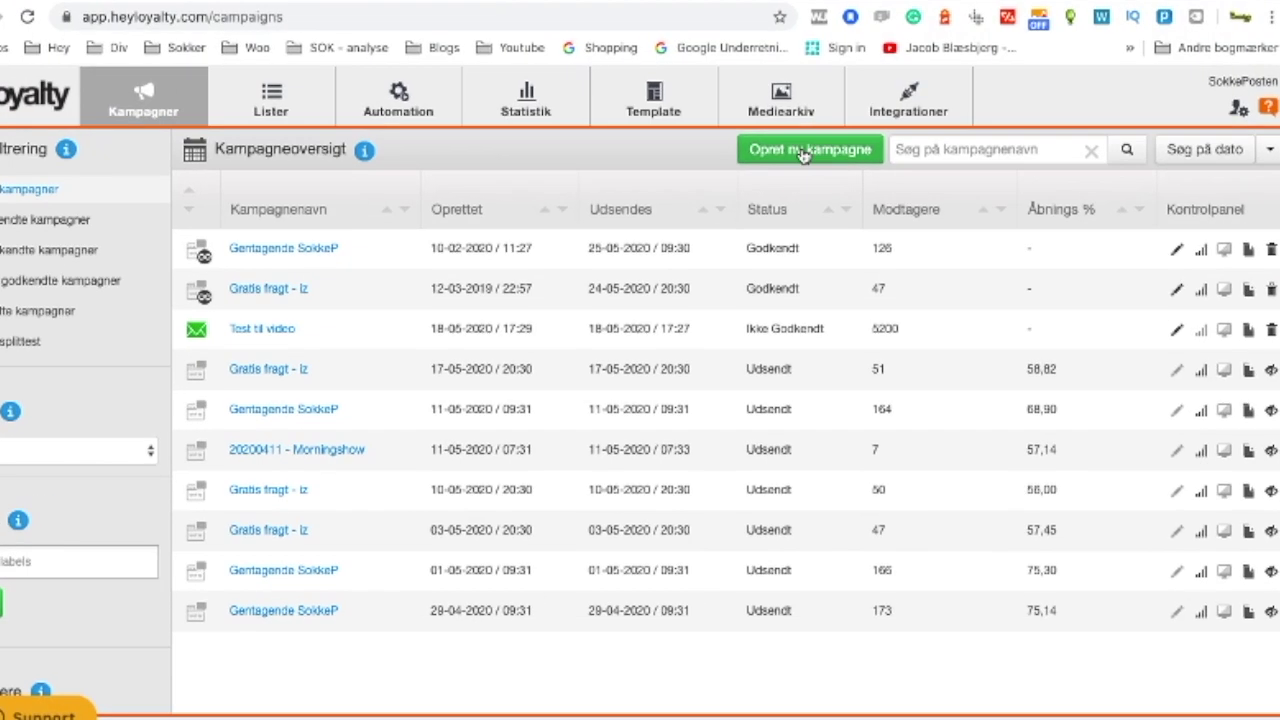
{"action": "left_click", "coordinate": [805, 150]}
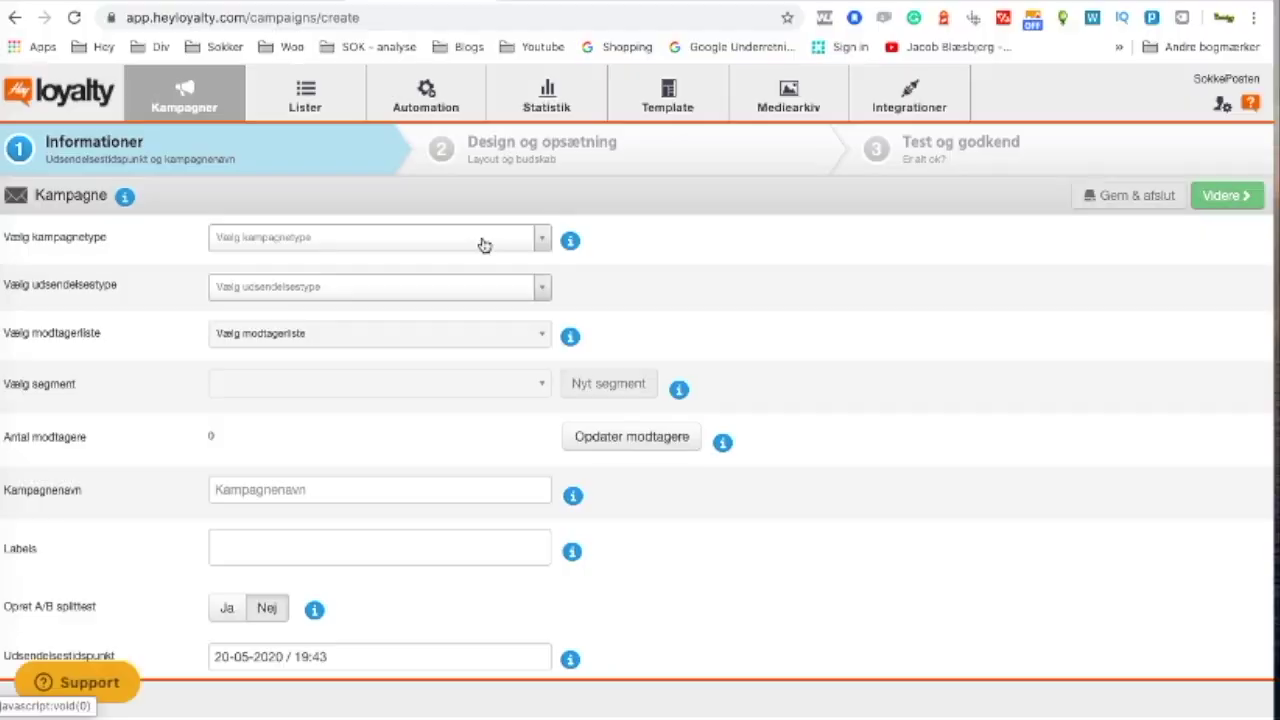
{"action": "left_click", "coordinate": [483, 245]}
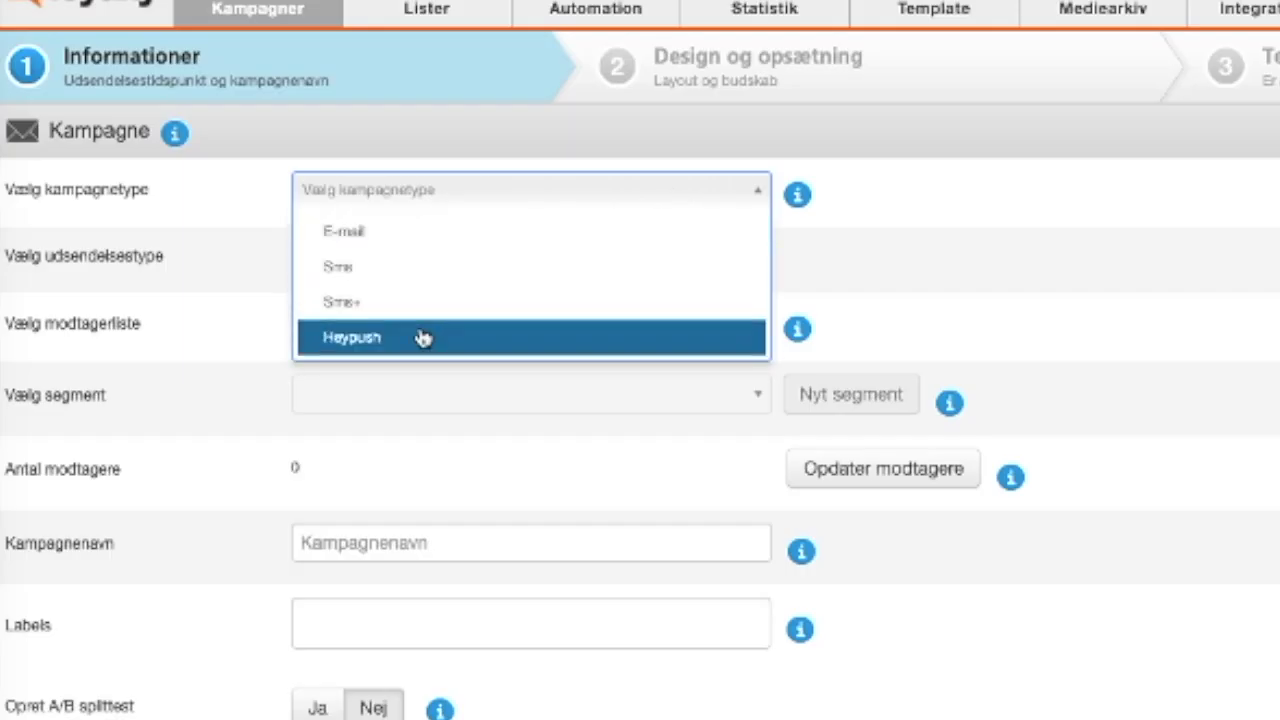
{"action": "left_click", "coordinate": [424, 339]}
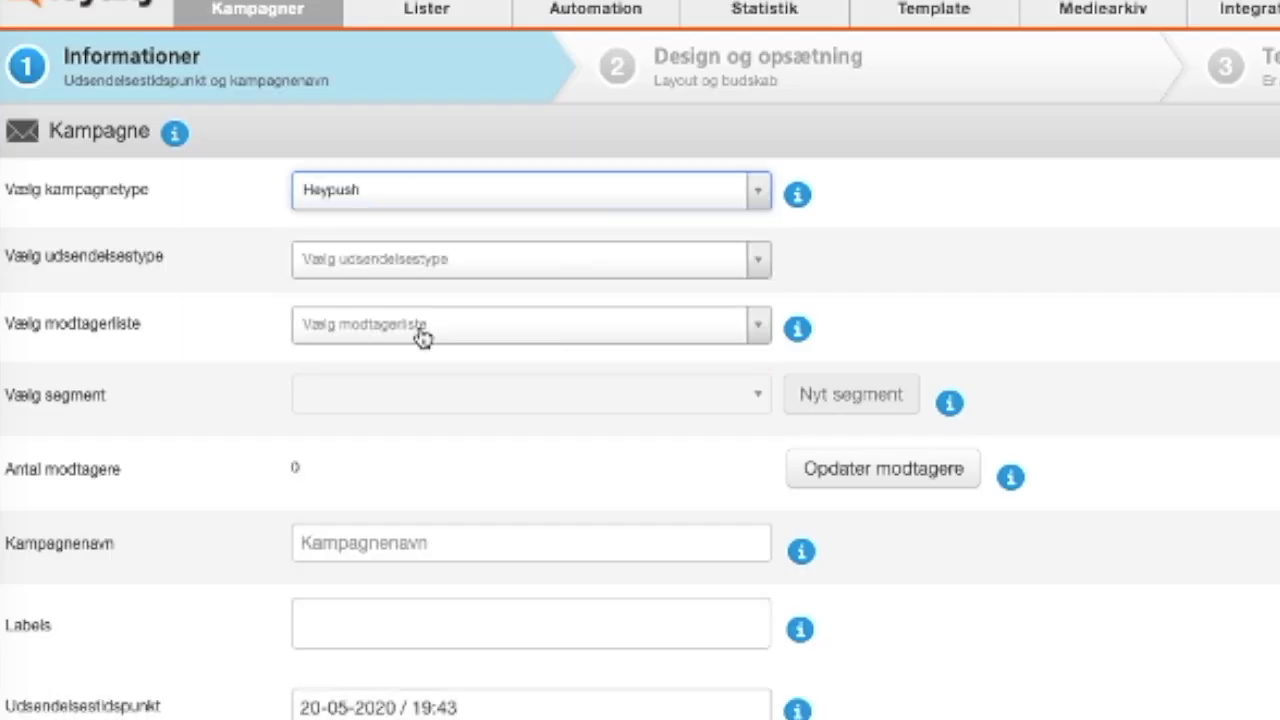
Set the send type to Almindelig kampagne and the recipient list to SokkePosten
{"action": "left_click", "coordinate": [434, 262]}
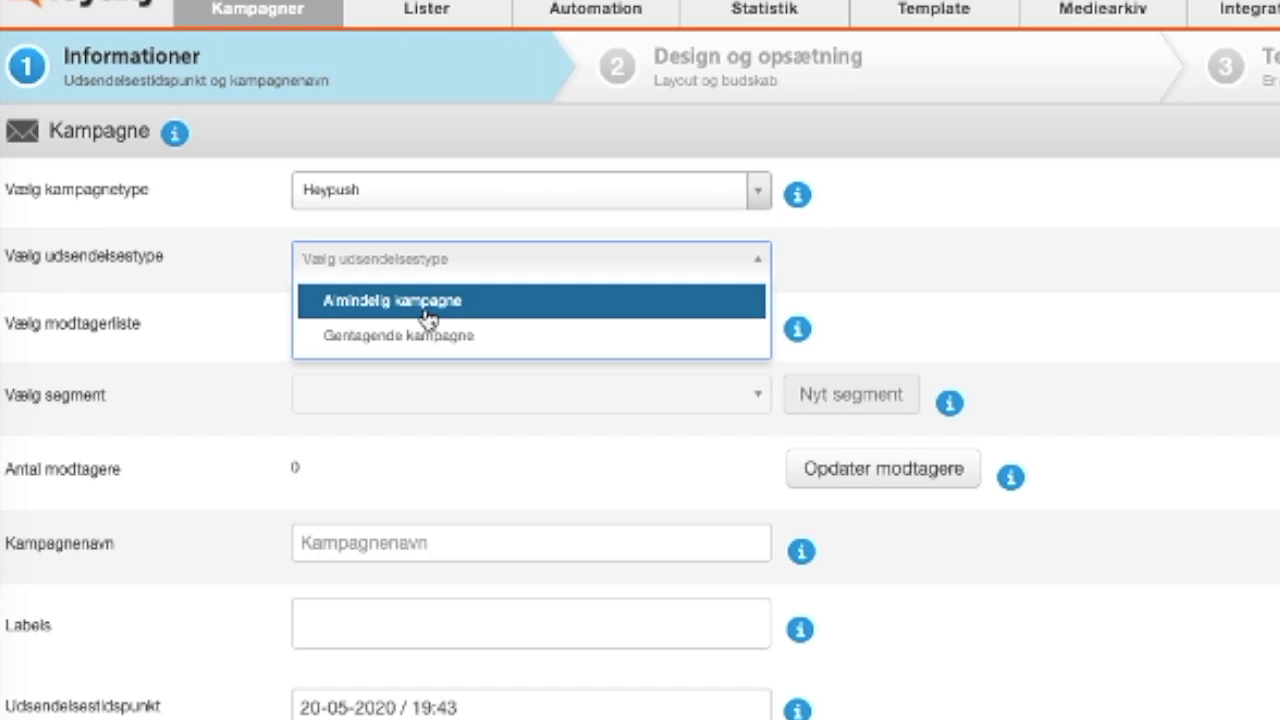
{"action": "left_click", "coordinate": [428, 318]}
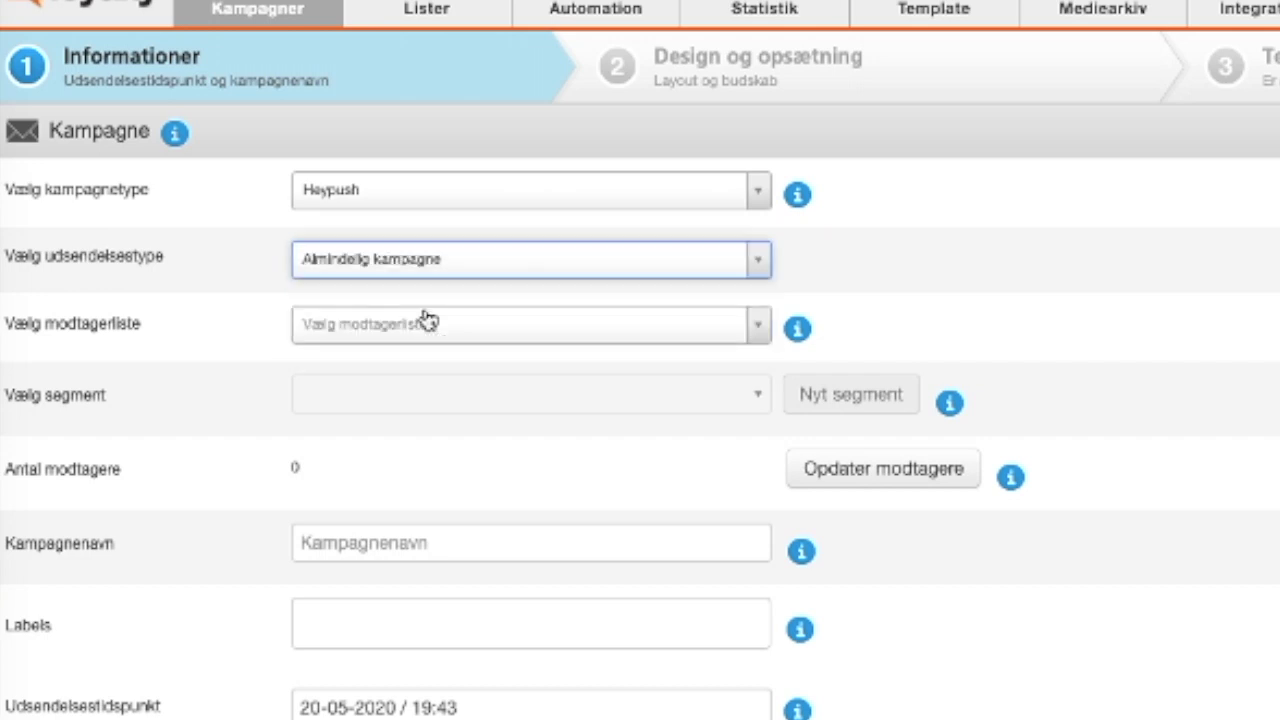
{"action": "left_click", "coordinate": [493, 330]}
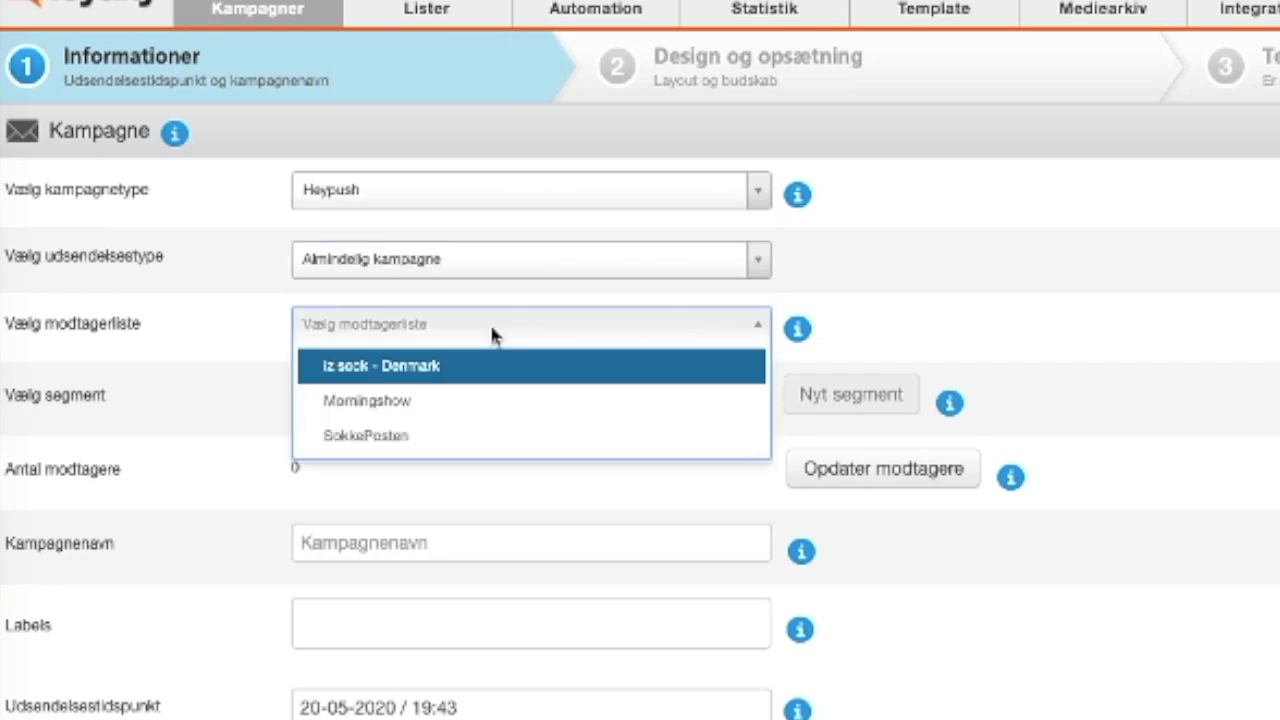
{"action": "left_click", "coordinate": [468, 440]}
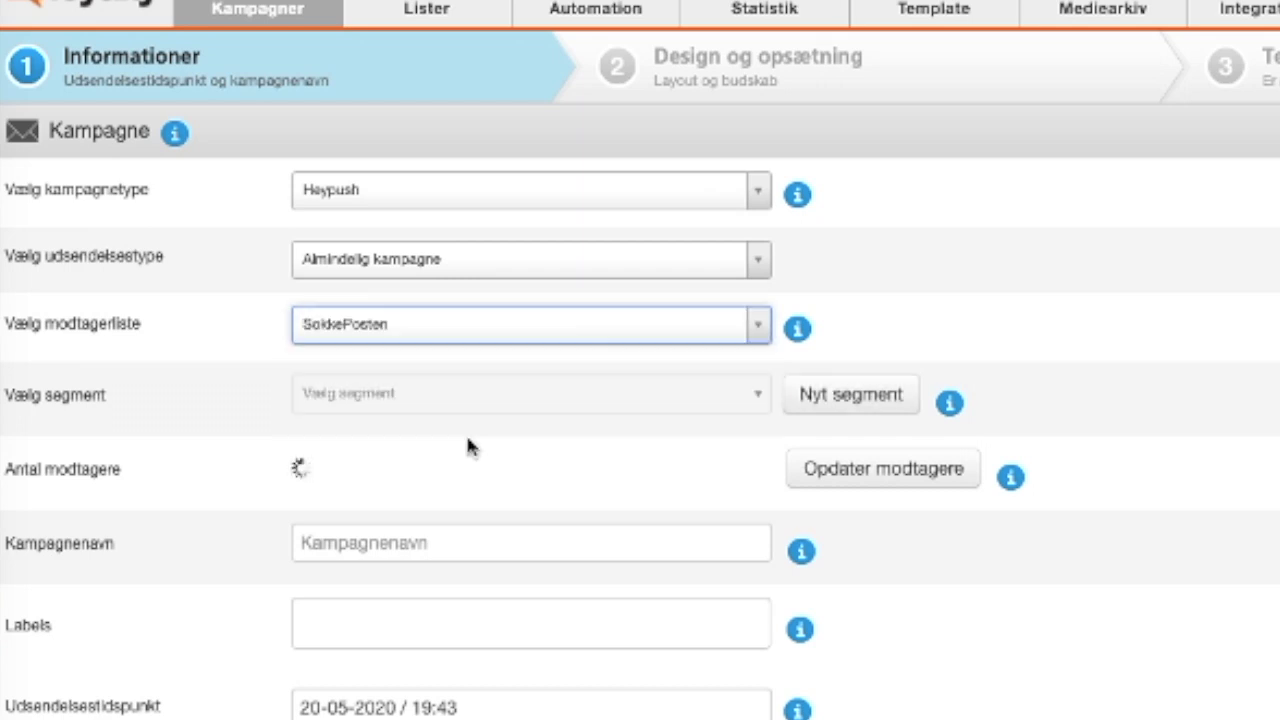
Name the campaign "test - med video"
{"action": "scroll", "coordinate": [372, 449], "scroll_direction": "down", "scroll_amount": 1}
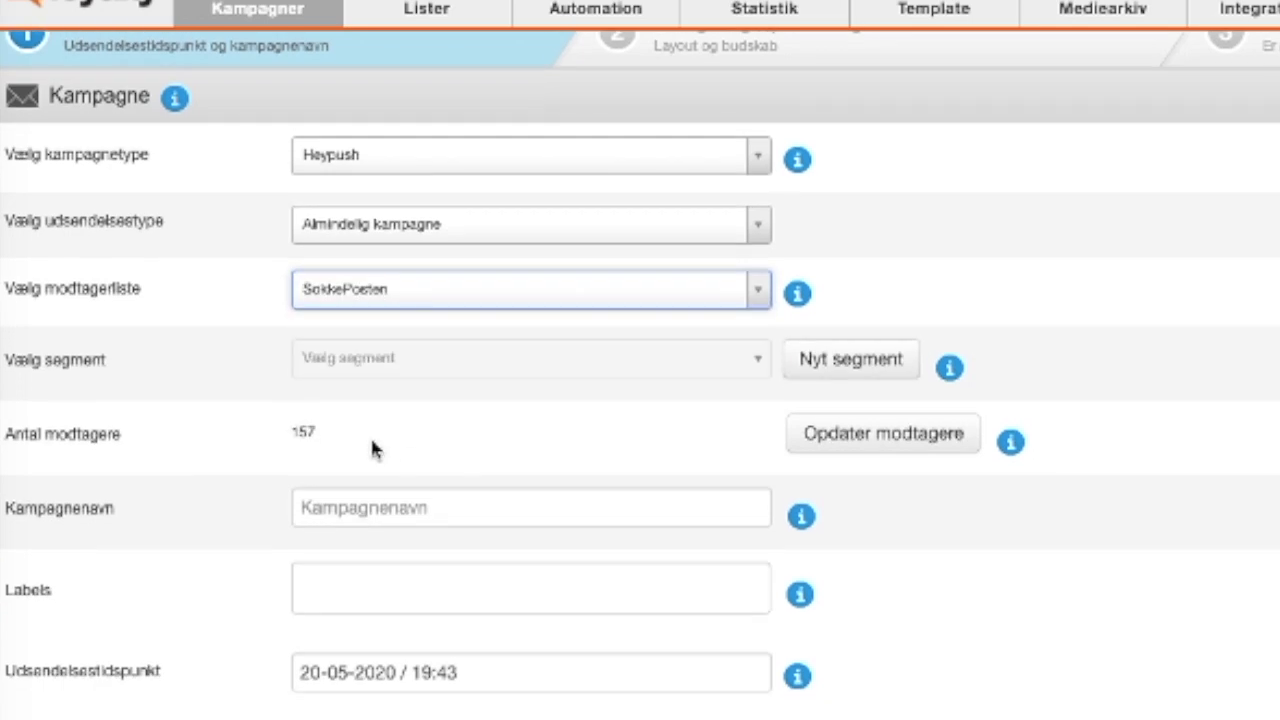
{"action": "scroll", "coordinate": [468, 440], "scroll_direction": "down", "scroll_amount": 2}
{"action": "left_click", "coordinate": [466, 423]}
{"action": "type", "text": "test - "}
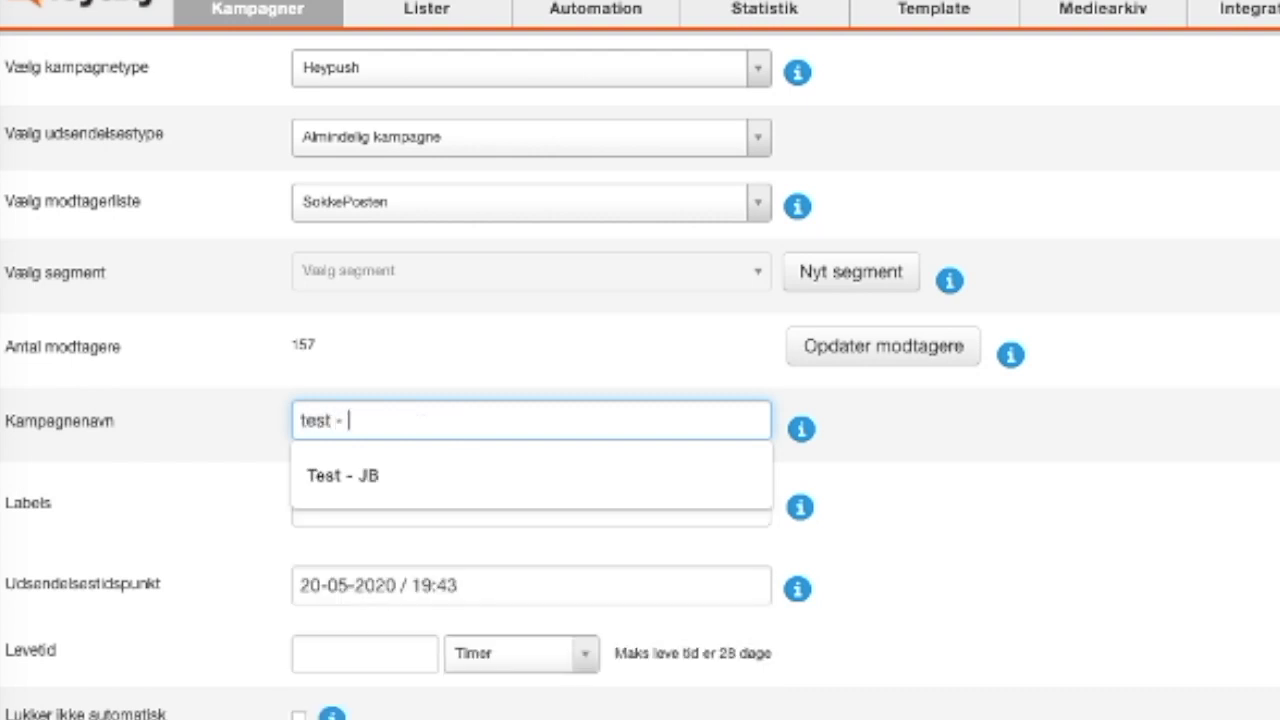
{"action": "type", "text": "med video"}
Schedule the campaign's send time for 23-05-2020 at 19:00
{"action": "left_click", "coordinate": [515, 585]}
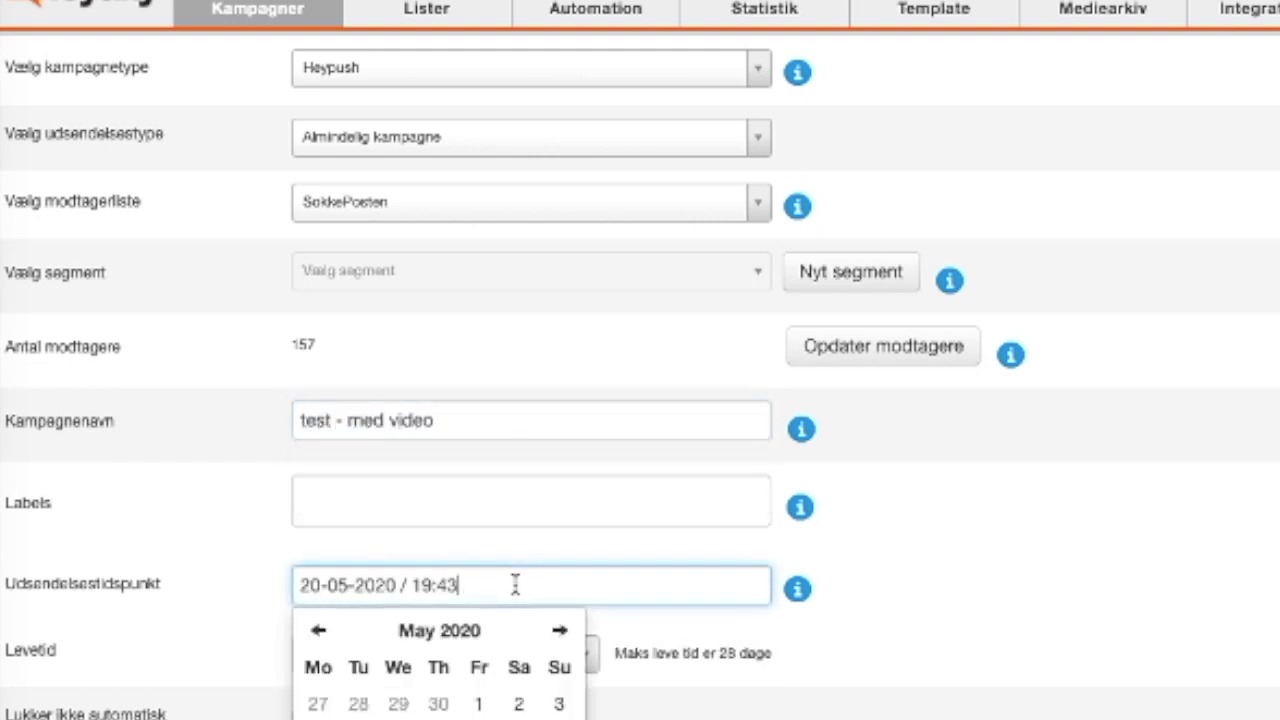
{"action": "scroll", "coordinate": [515, 585], "scroll_direction": "down", "scroll_amount": 1}
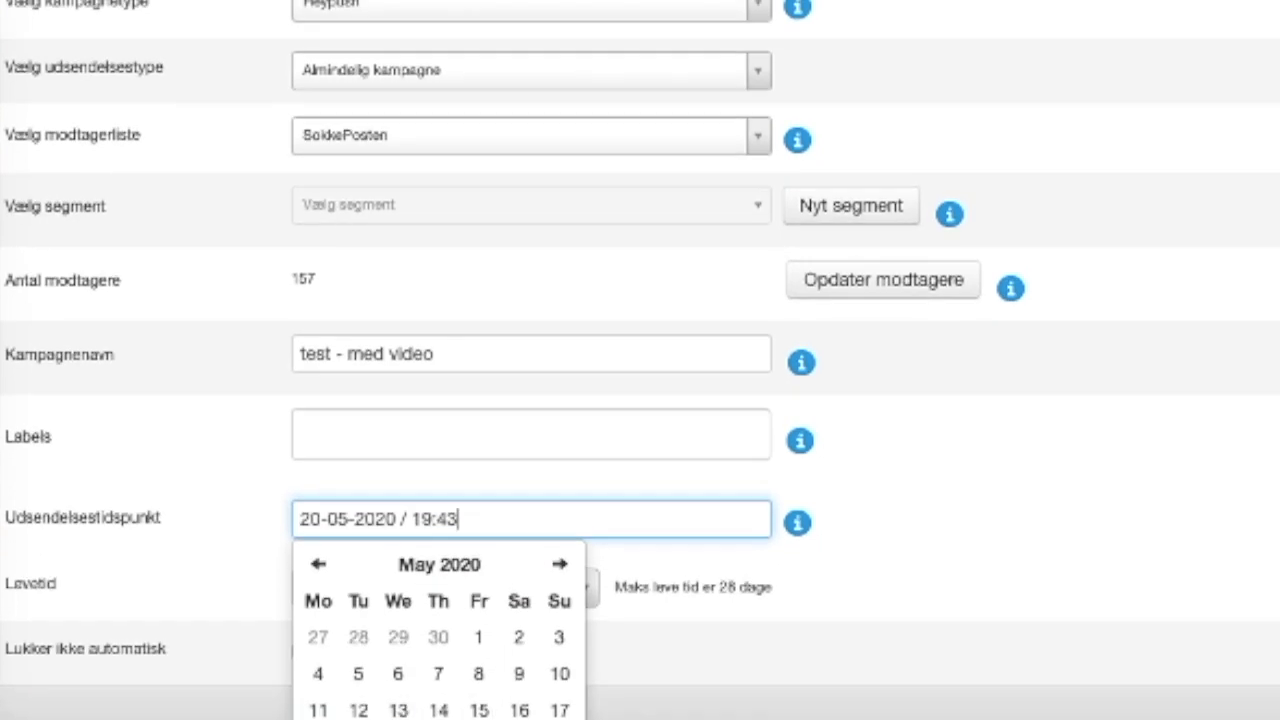
{"action": "left_click", "coordinate": [519, 719]}
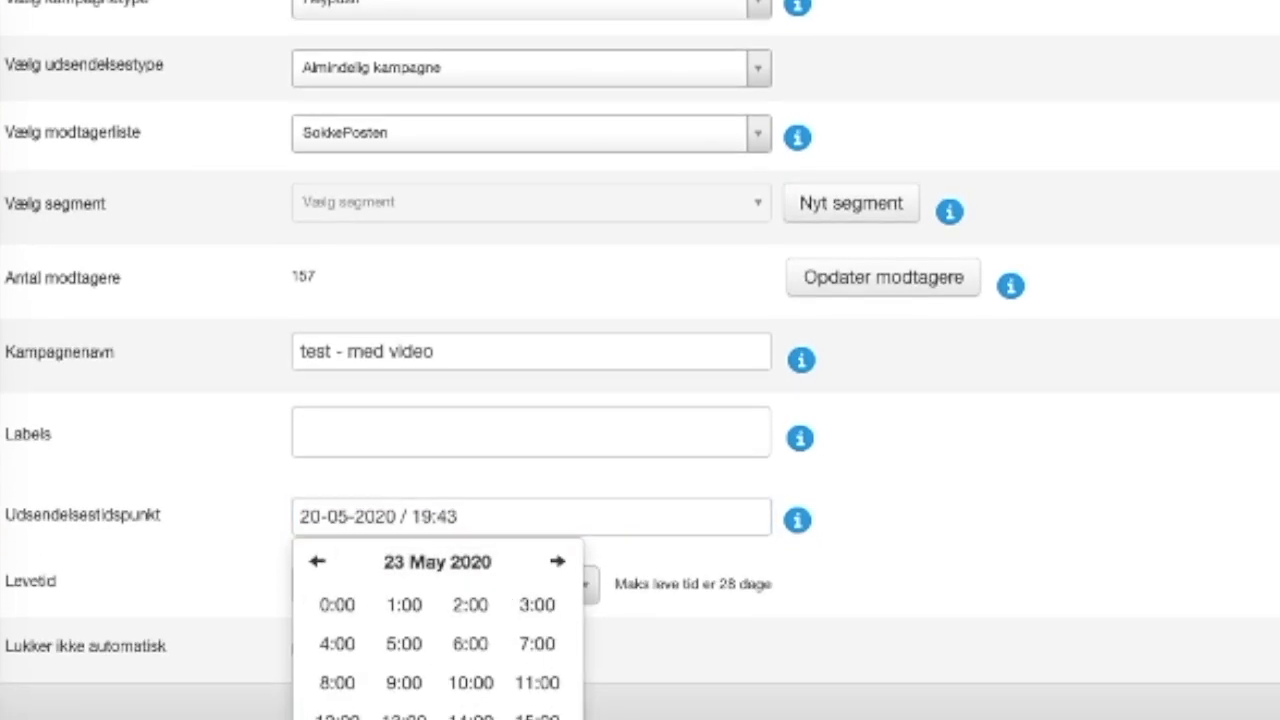
{"action": "scroll", "coordinate": [640, 400], "scroll_direction": "up", "scroll_amount": 1}
{"action": "left_click", "coordinate": [337, 675]}
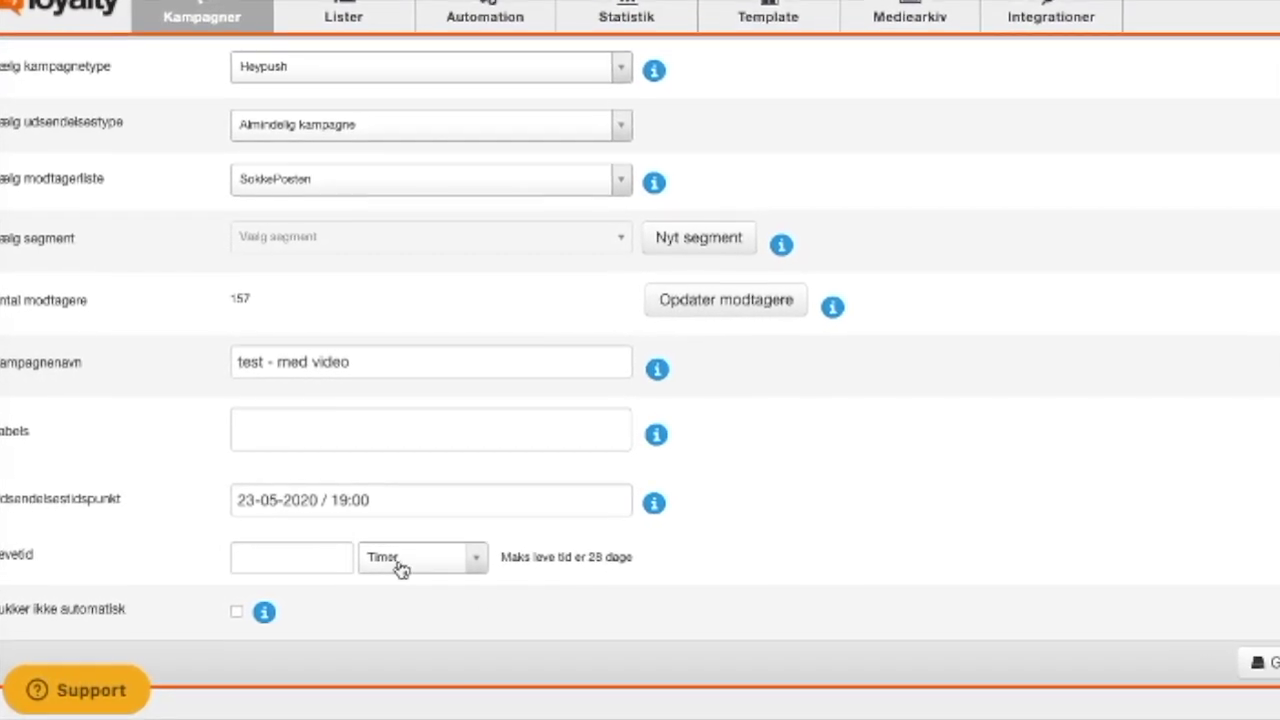
Set the notification's lifetime to 4 hours (Timer), enable Lukker ikke automatisk, and continue to the design stage
{"action": "left_click", "coordinate": [468, 560]}
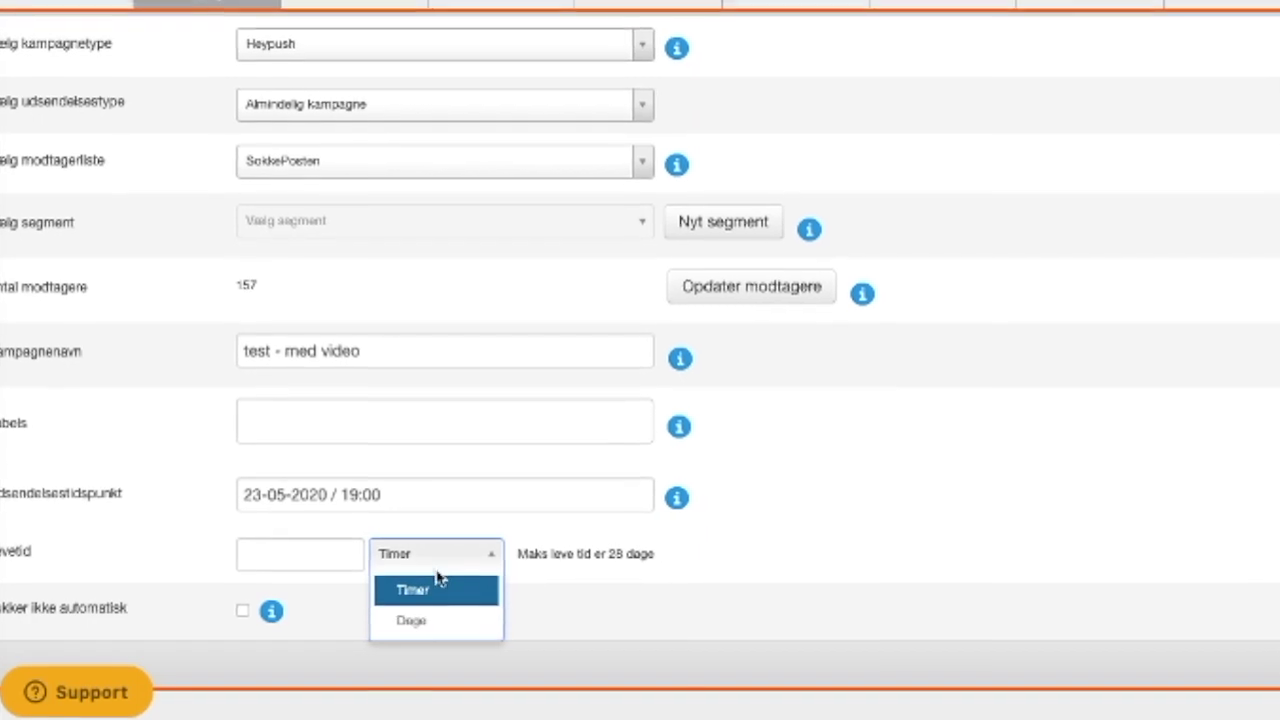
{"action": "left_click", "coordinate": [536, 588]}
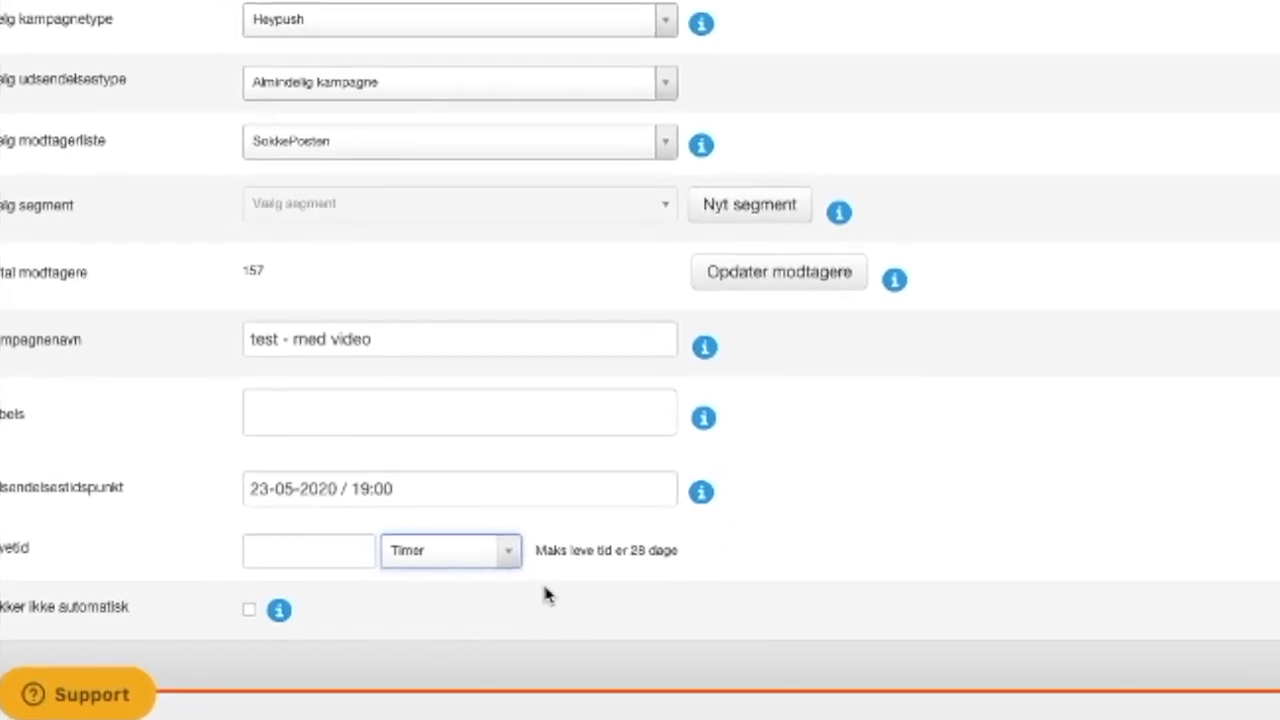
{"action": "left_click", "coordinate": [330, 561]}
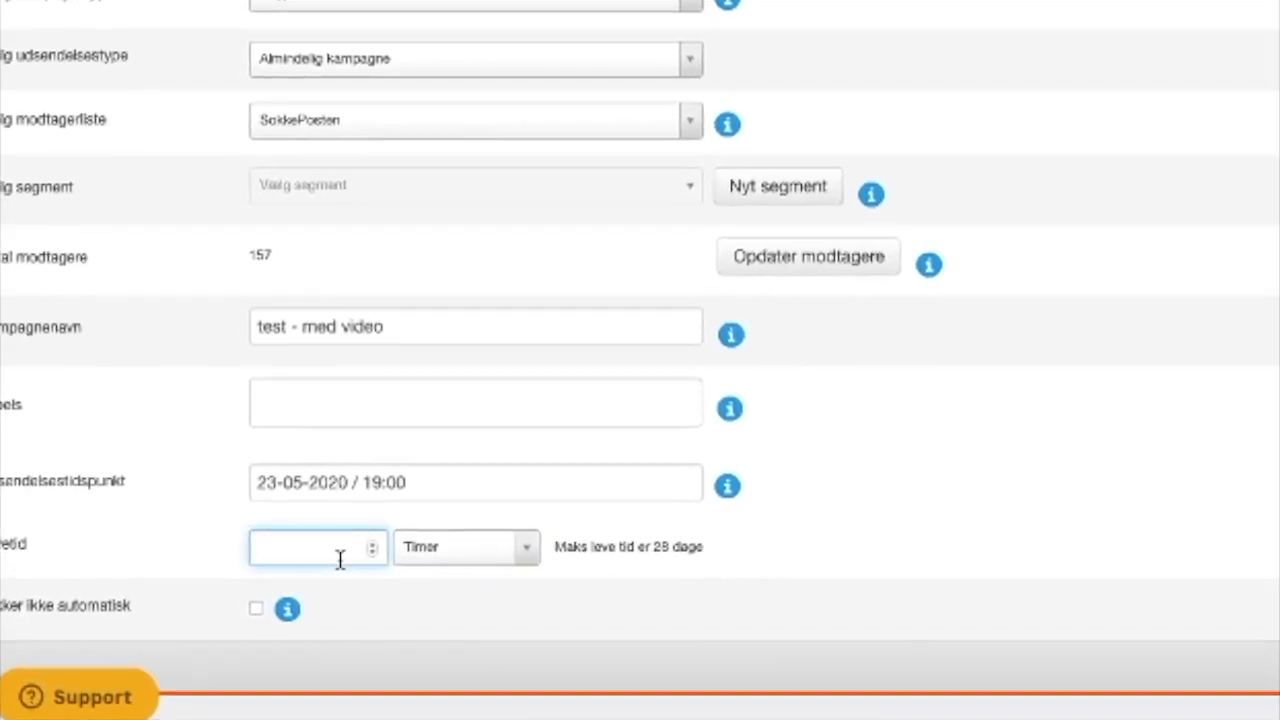
{"action": "type", "text": "4"}
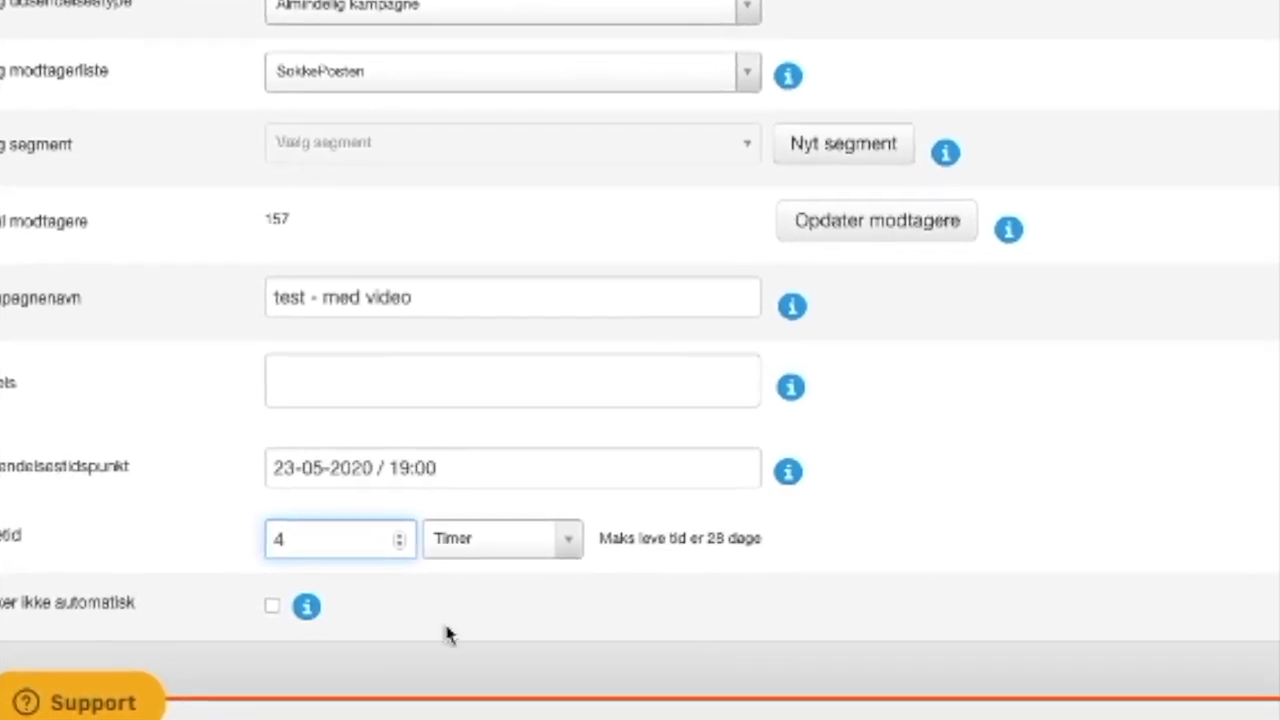
{"action": "left_click", "coordinate": [273, 606]}
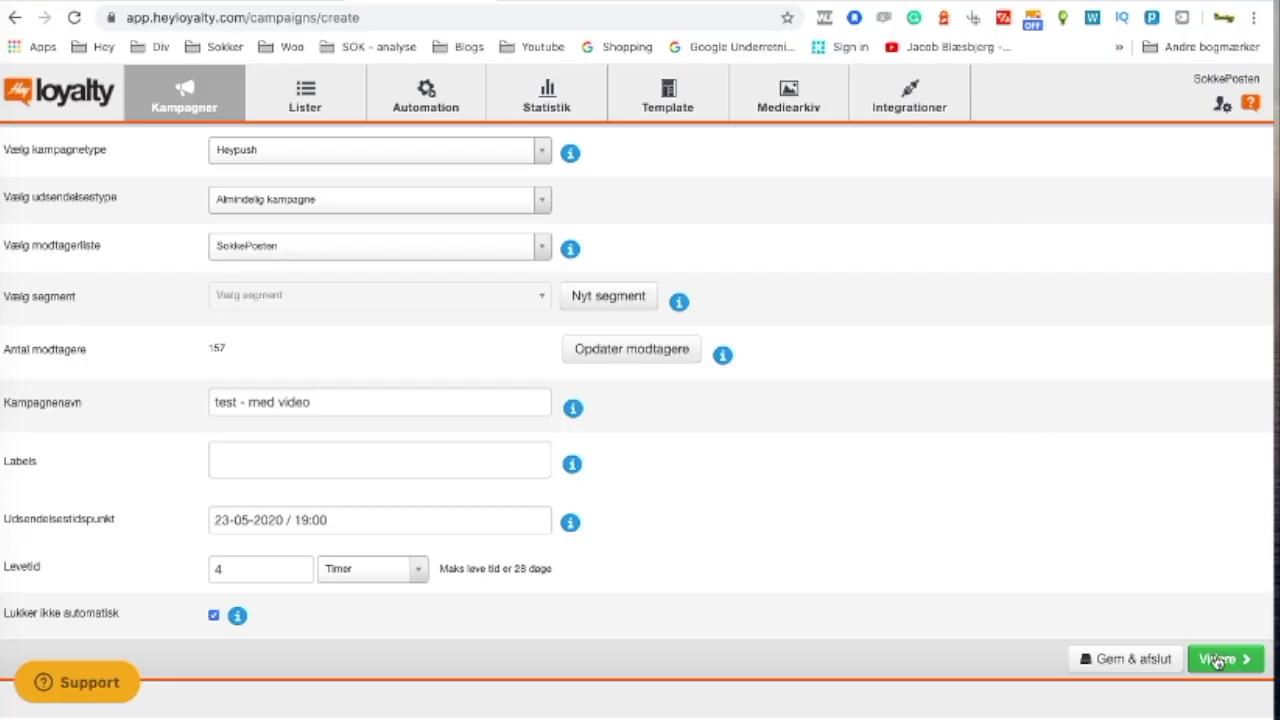
{"action": "left_click", "coordinate": [1217, 659]}
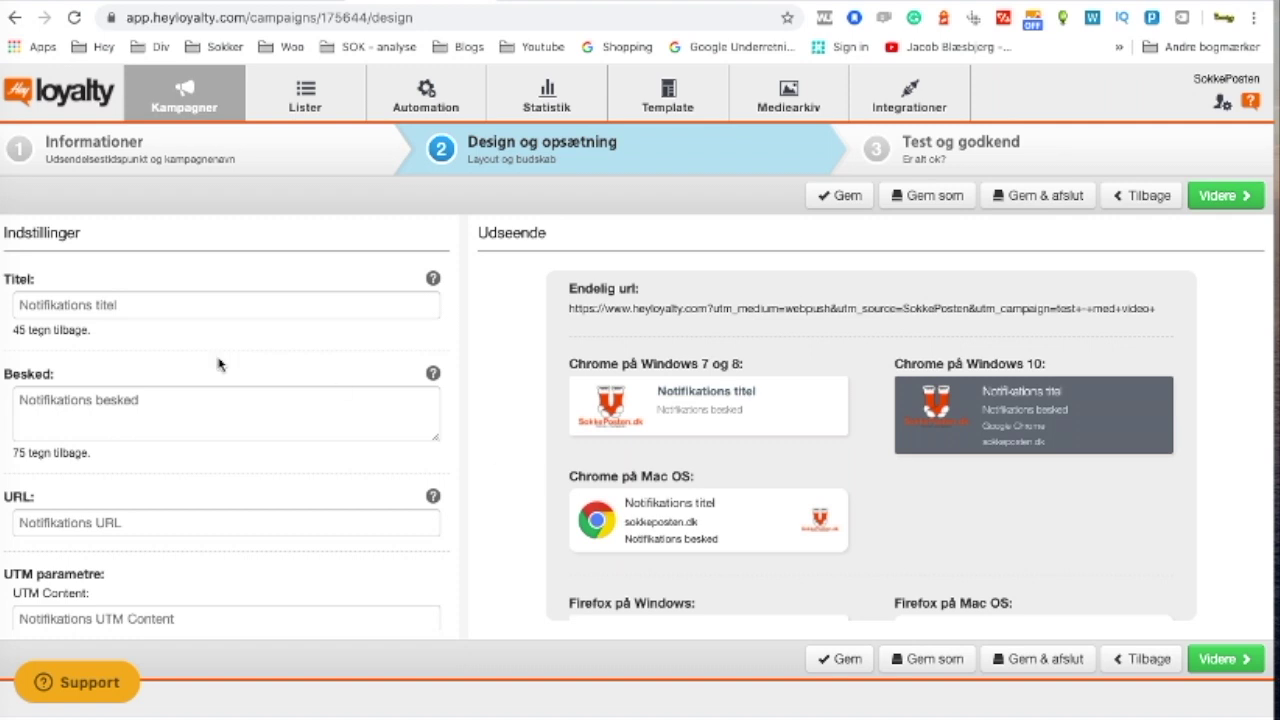
Enter the notification title "Aftenudsalg - gælder kun i aften ..." and the message "Din rabatkode er: 1234aften"
{"action": "left_click", "coordinate": [133, 305]}
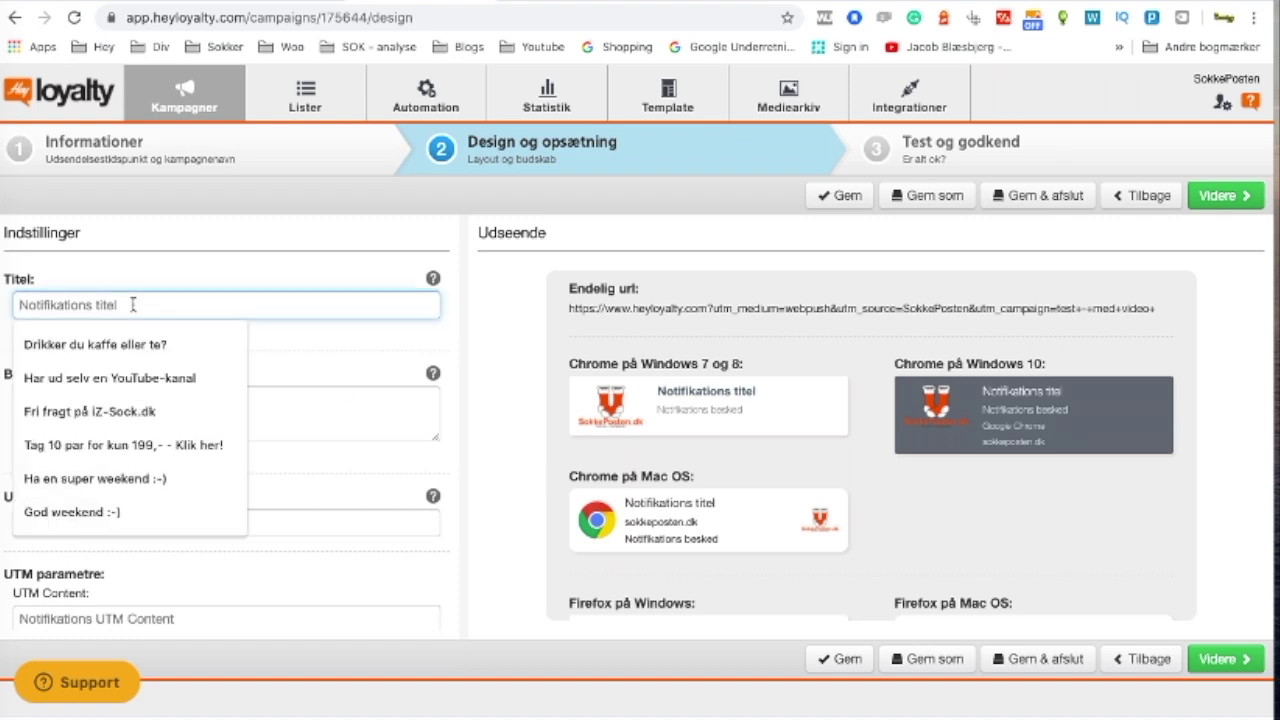
{"action": "key", "text": "ctrl+v"}
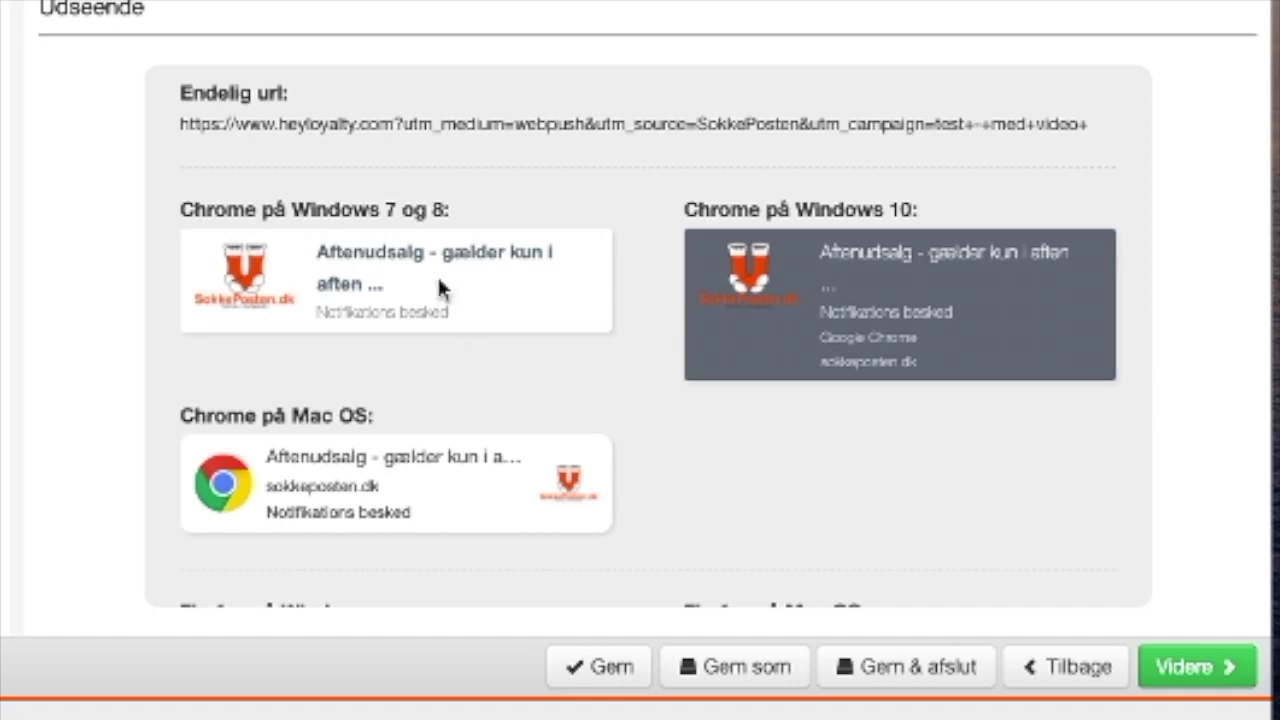
{"action": "scroll", "coordinate": [380, 288], "scroll_direction": "down", "scroll_amount": 4}
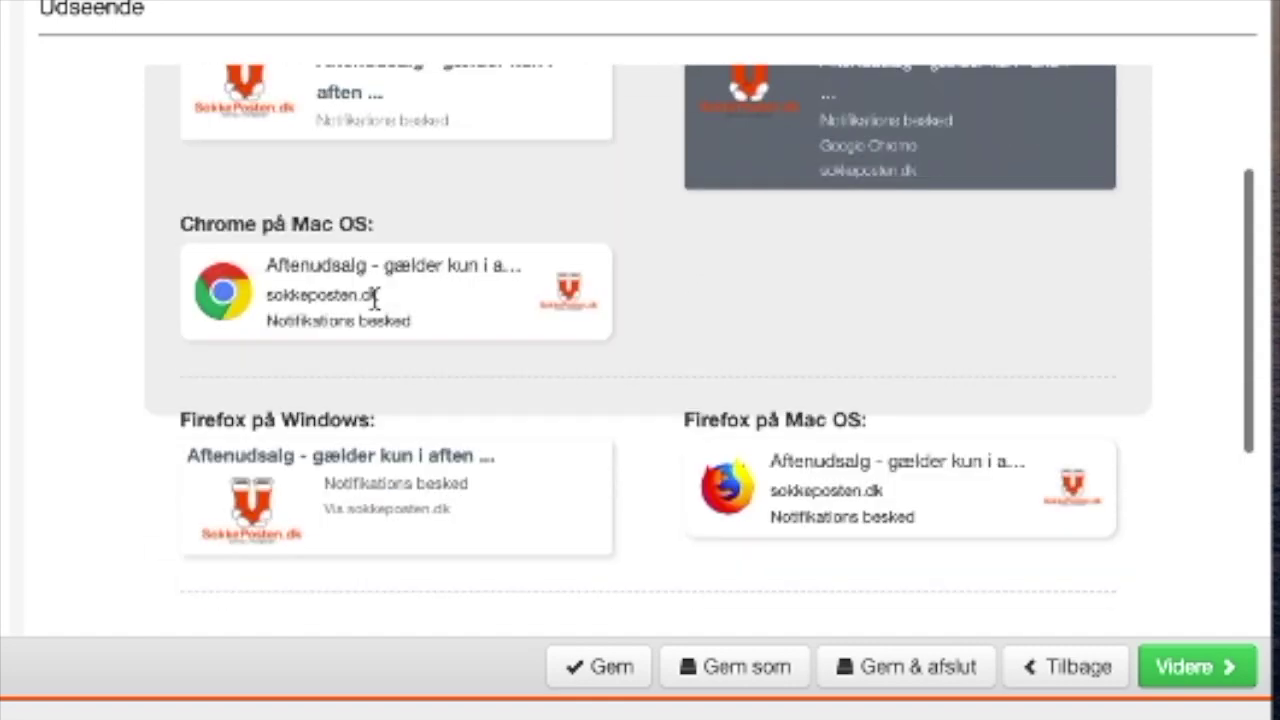
{"action": "scroll", "coordinate": [313, 303], "scroll_direction": "up", "scroll_amount": 2}
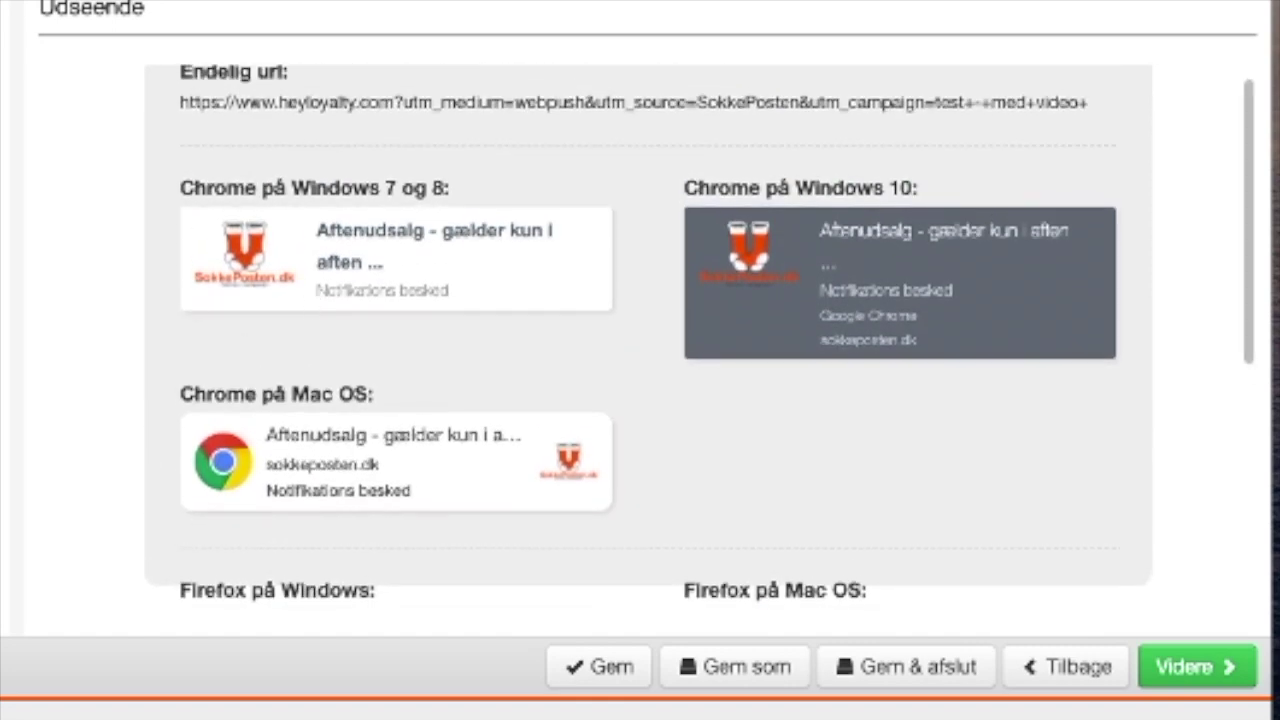
{"action": "key", "text": "Tab"}
{"action": "type", "text": "Din rabatkode er: 1234aften"}
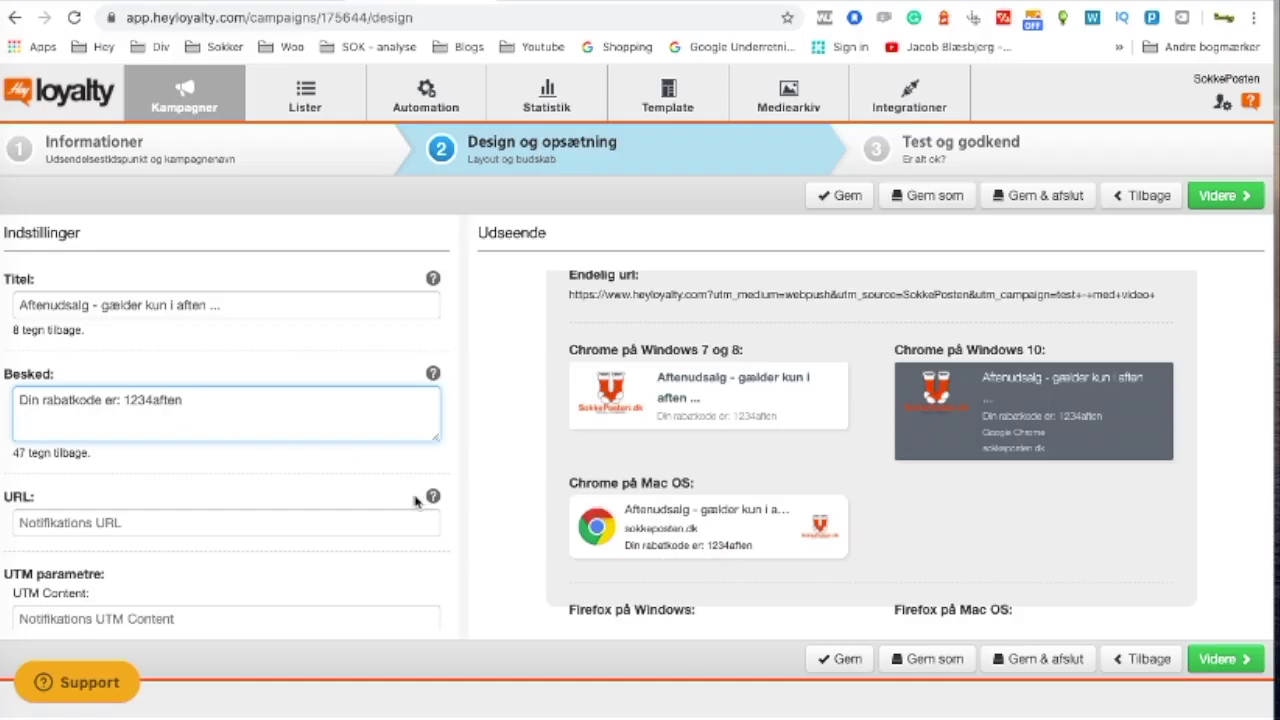
Append "Spar 20%" to the end of the notification title
{"action": "left_click", "coordinate": [237, 304]}
{"action": "type", "text": "Spar 20%"}
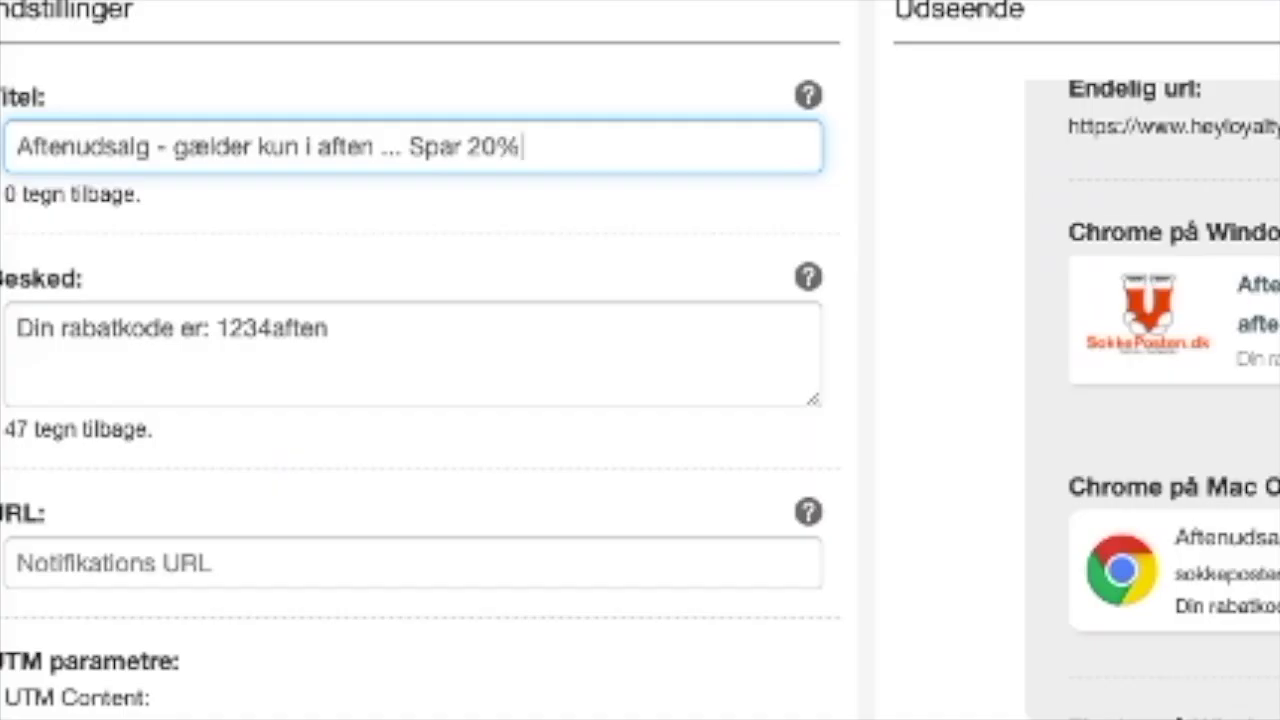
{"action": "left_click", "coordinate": [523, 204]}
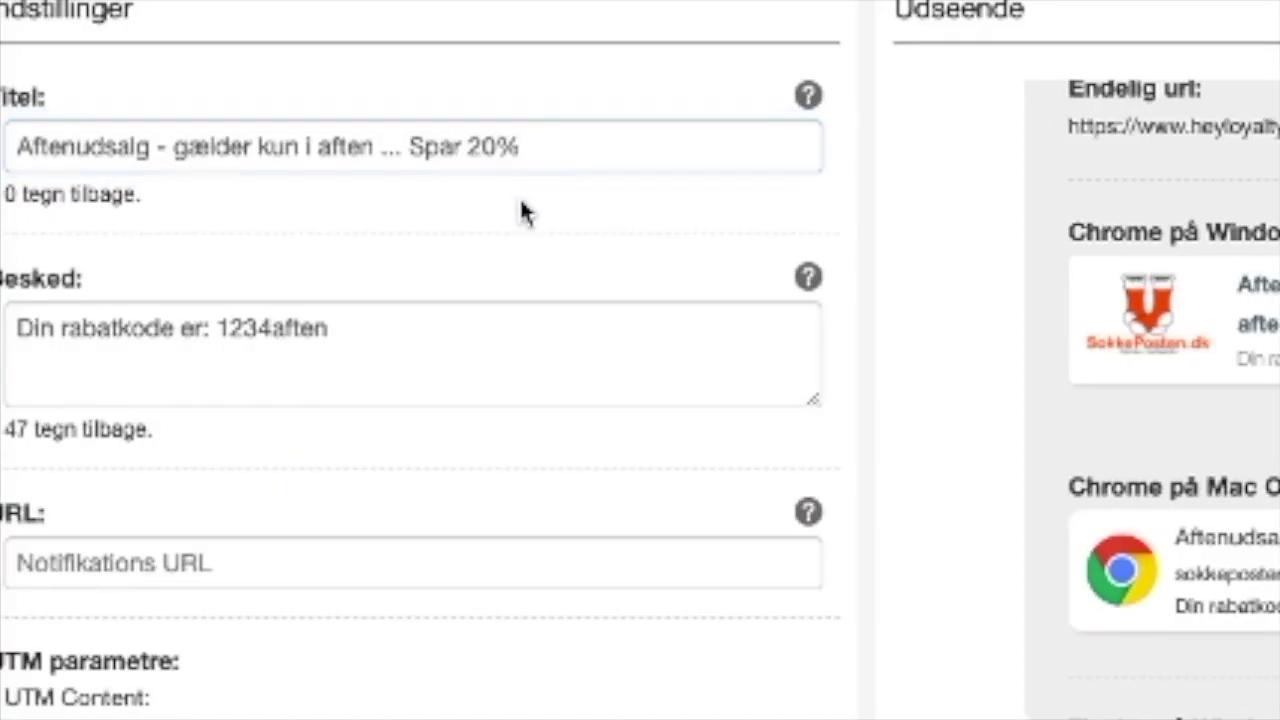
{"action": "scroll", "coordinate": [280, 451], "scroll_direction": "down", "scroll_amount": 2}
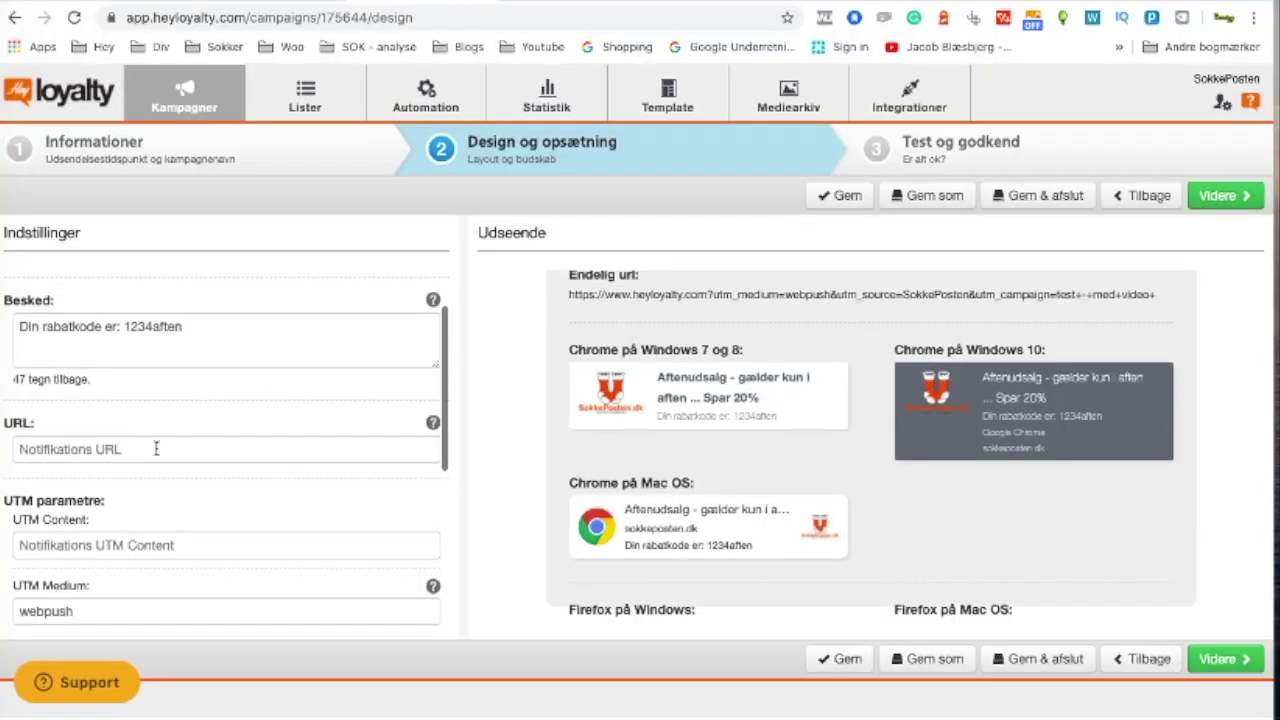
{"action": "left_click", "coordinate": [132, 450]}
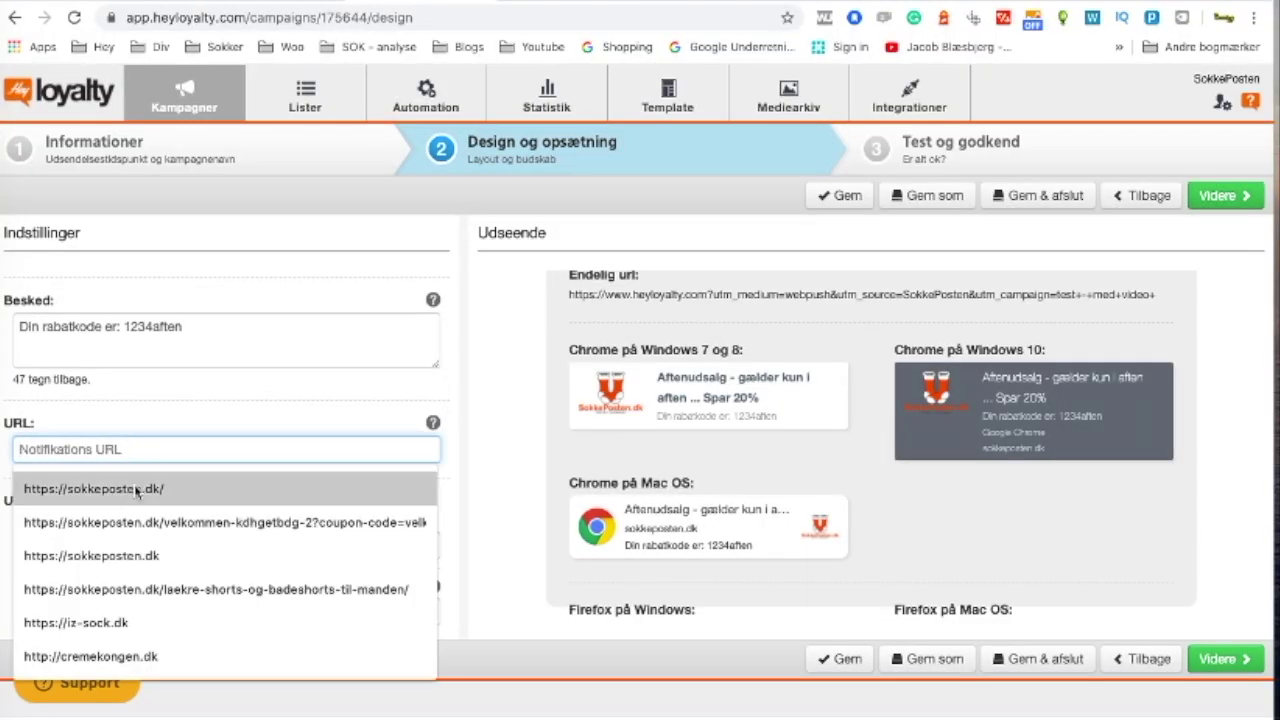
{"action": "left_click", "coordinate": [139, 492]}
{"action": "left_click", "coordinate": [160, 443]}
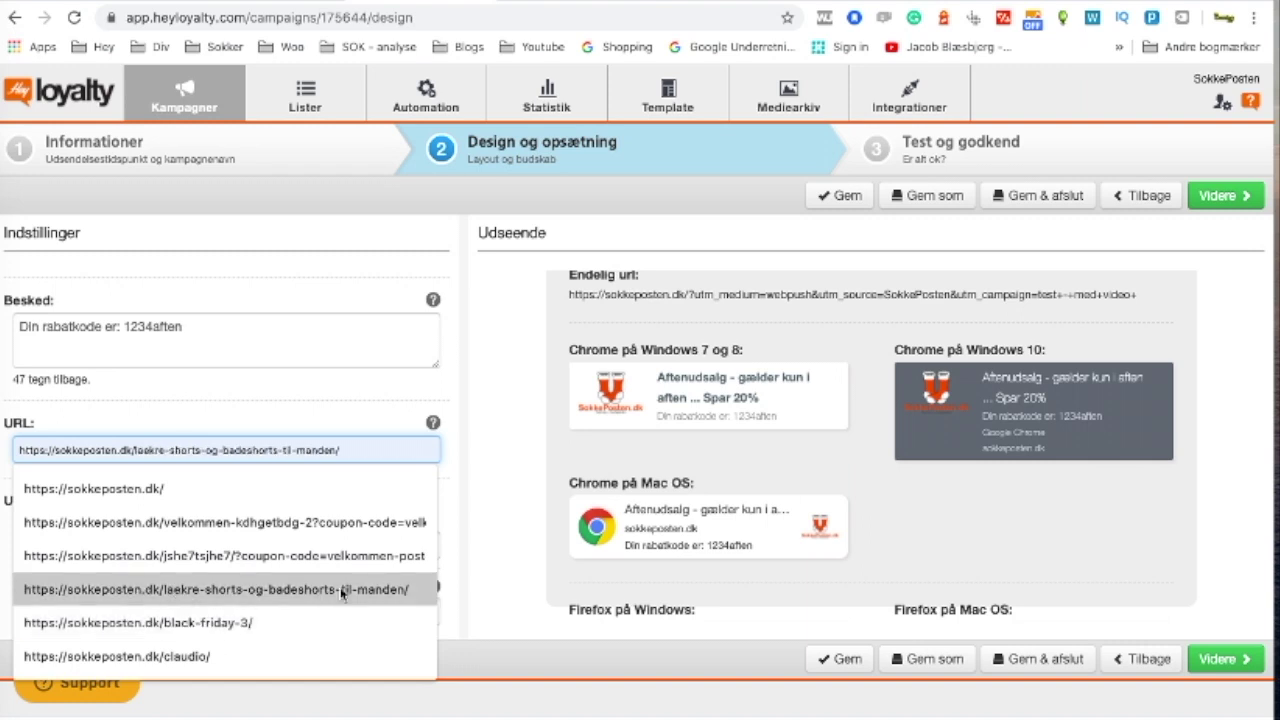
{"action": "left_click", "coordinate": [259, 489]}
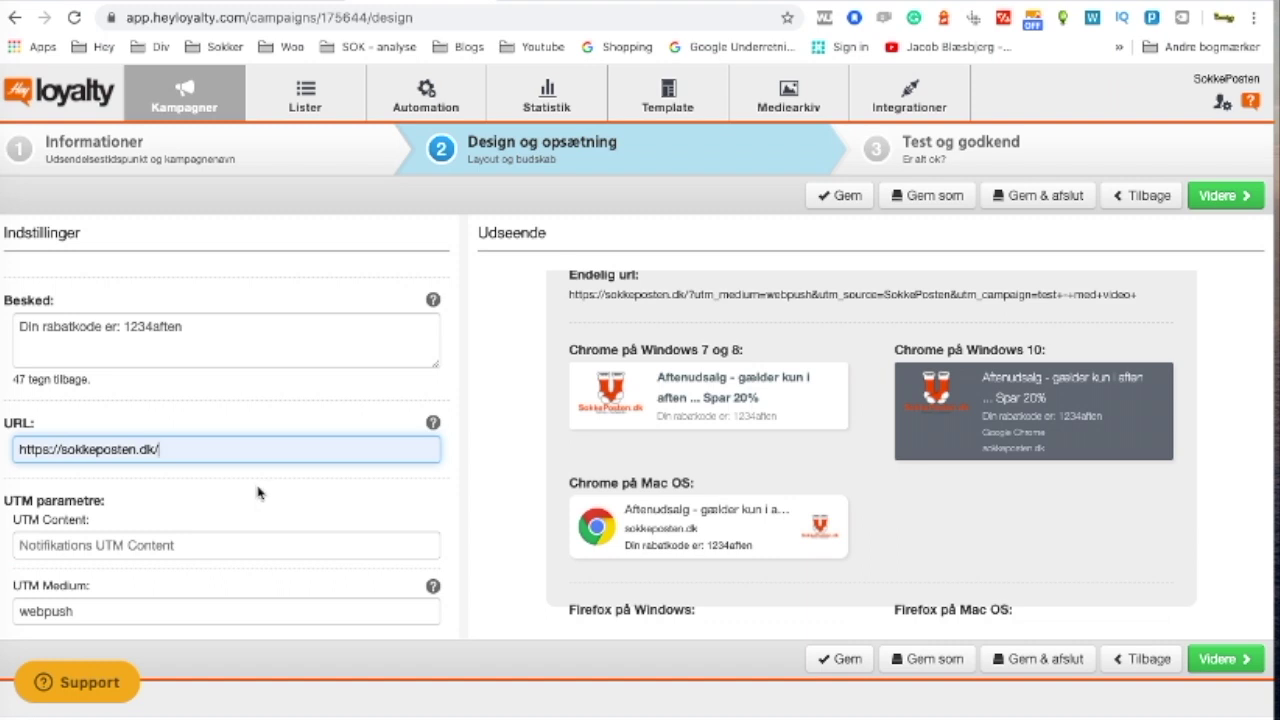
Review the notification's UTM parameters and its icon and image settings
{"action": "scroll", "coordinate": [249, 495], "scroll_direction": "down", "scroll_amount": 2}
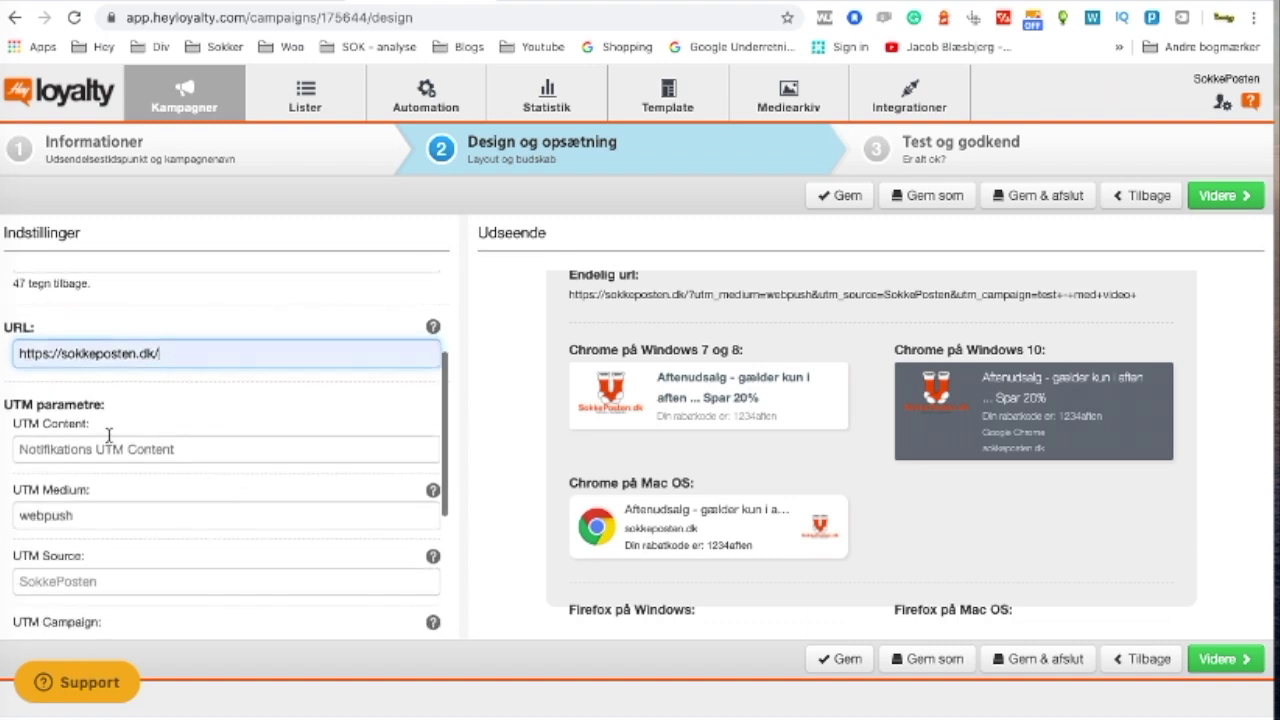
{"action": "scroll", "coordinate": [150, 452], "scroll_direction": "down", "scroll_amount": 1}
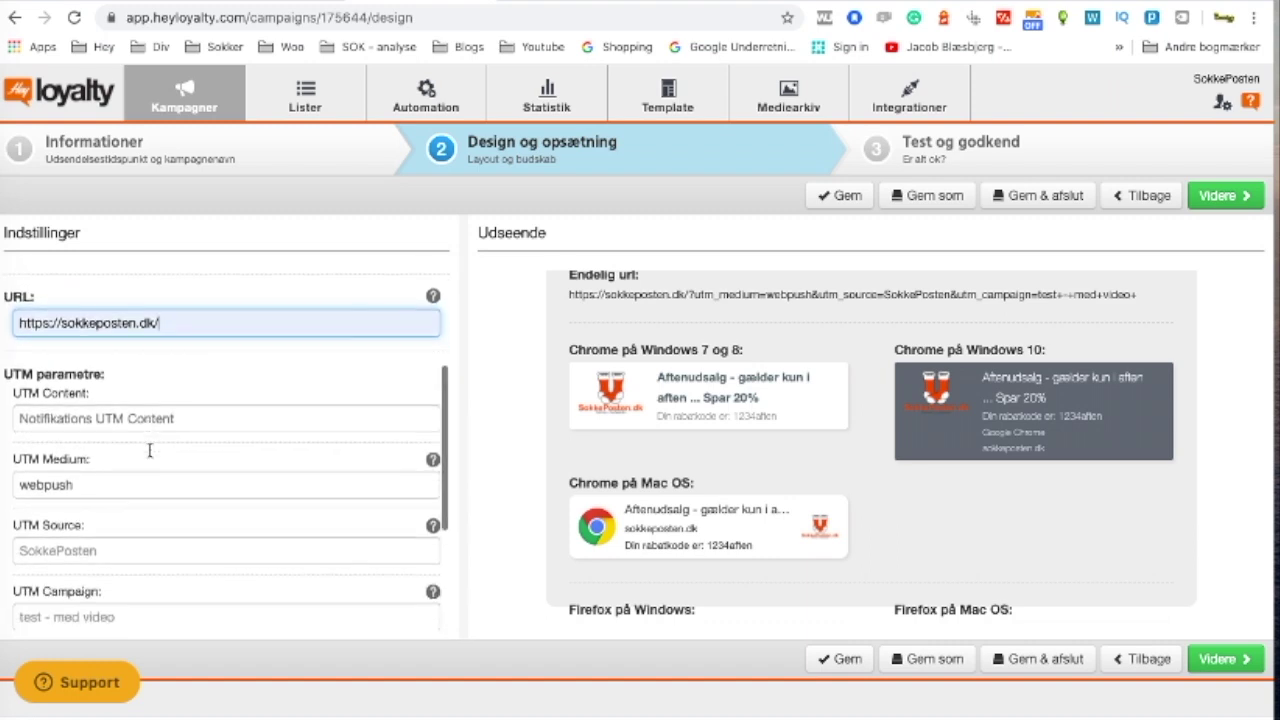
{"action": "scroll", "coordinate": [150, 455], "scroll_direction": "down", "scroll_amount": 1}
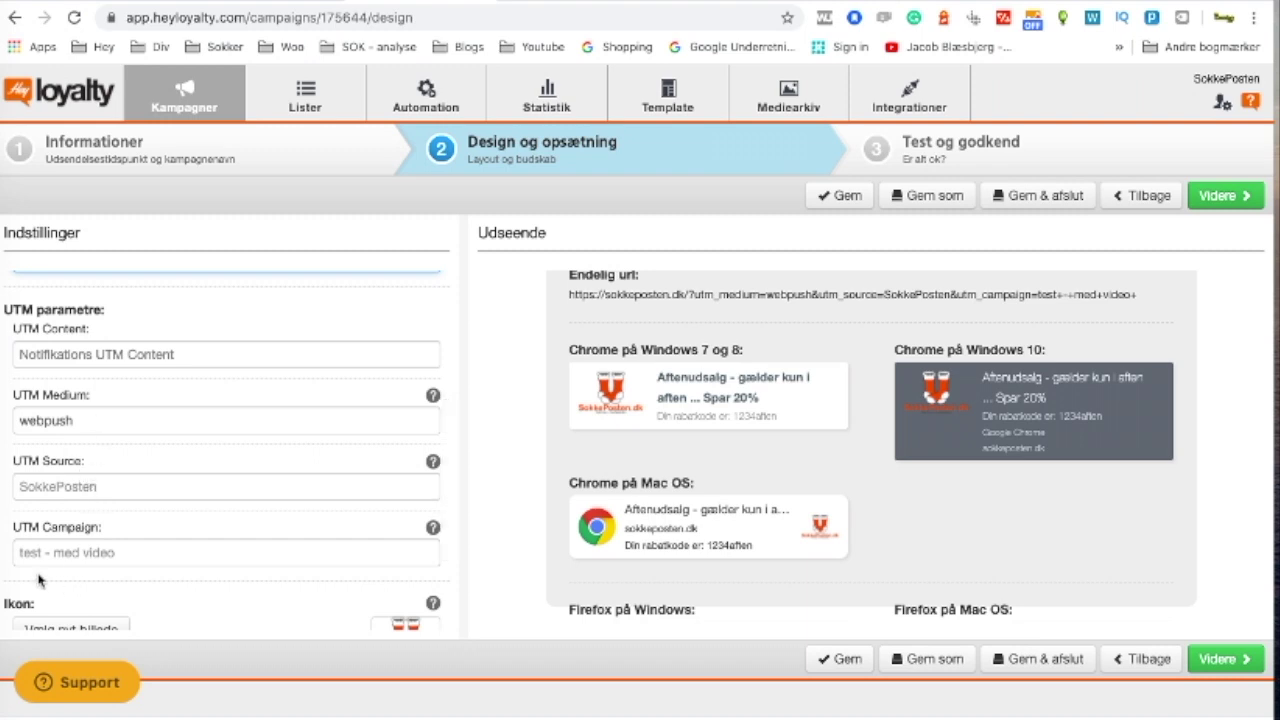
{"action": "scroll", "coordinate": [165, 538], "scroll_direction": "down", "scroll_amount": 3}
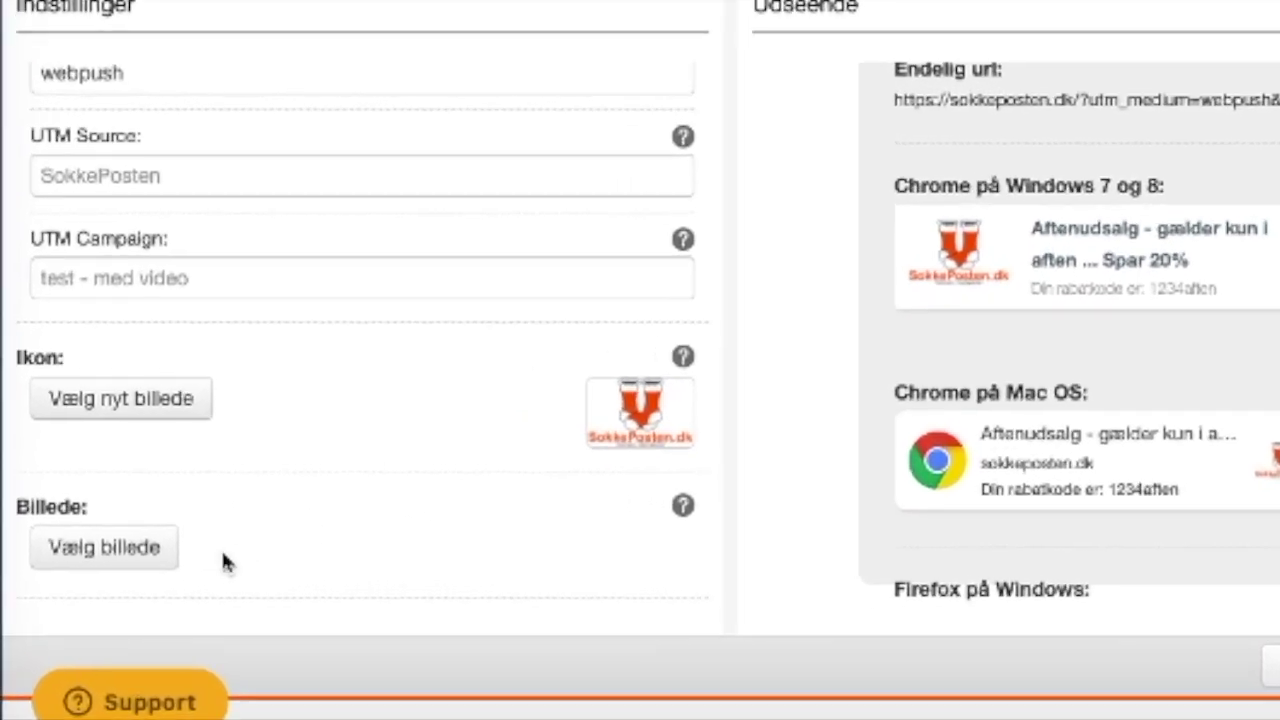
Add the red discount tag image from the media archive's Webpush folder as the notification's image
{"action": "left_click", "coordinate": [60, 582]}
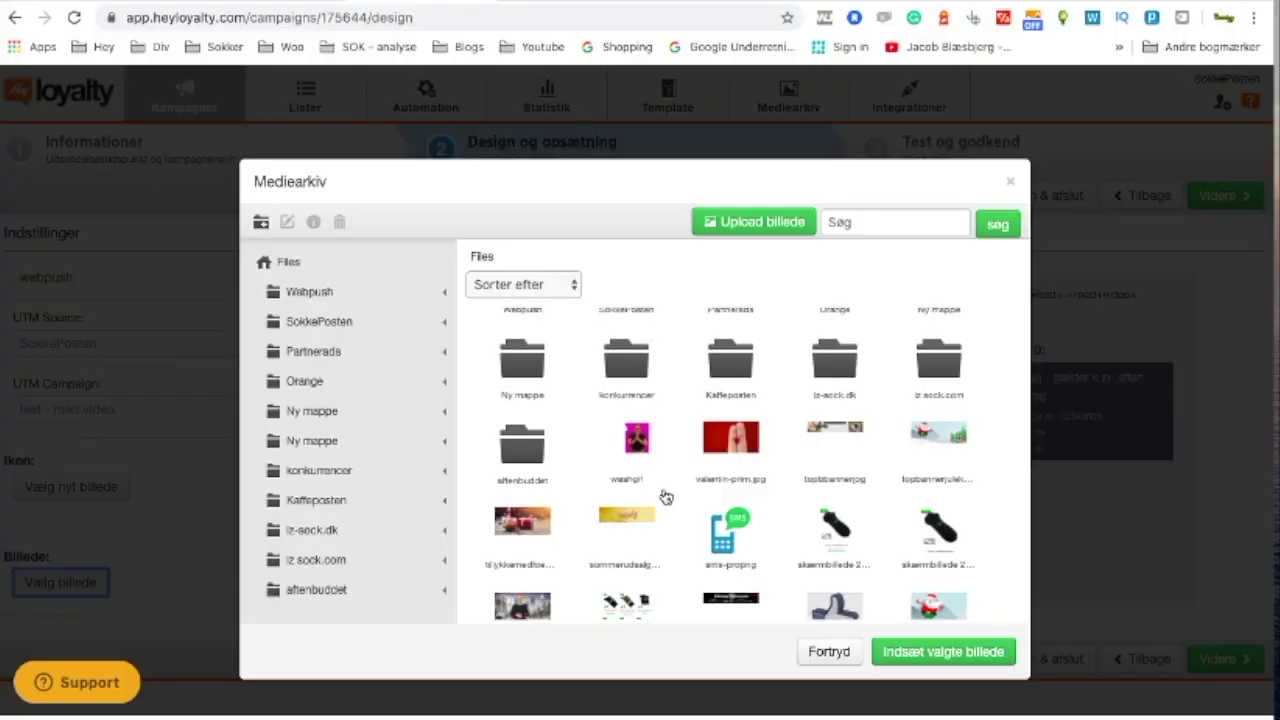
{"action": "scroll", "coordinate": [666, 497], "scroll_direction": "down", "scroll_amount": 3}
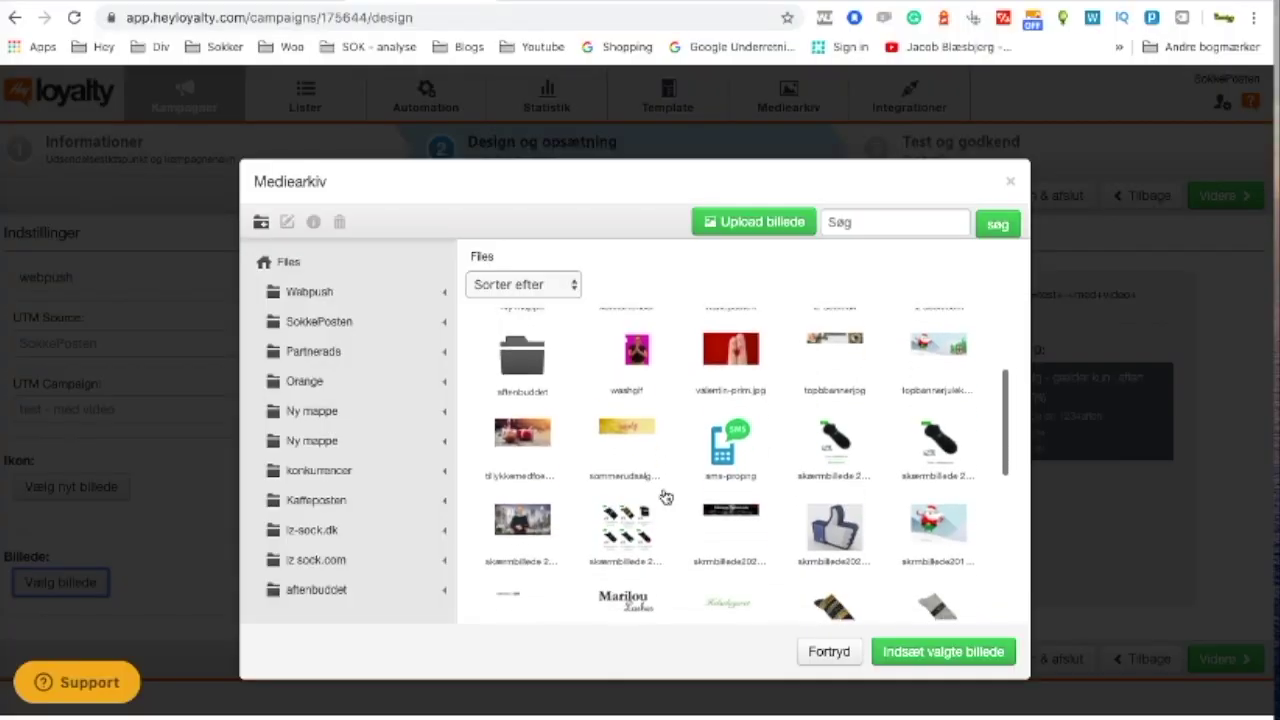
{"action": "scroll", "coordinate": [666, 497], "scroll_direction": "up", "scroll_amount": 5}
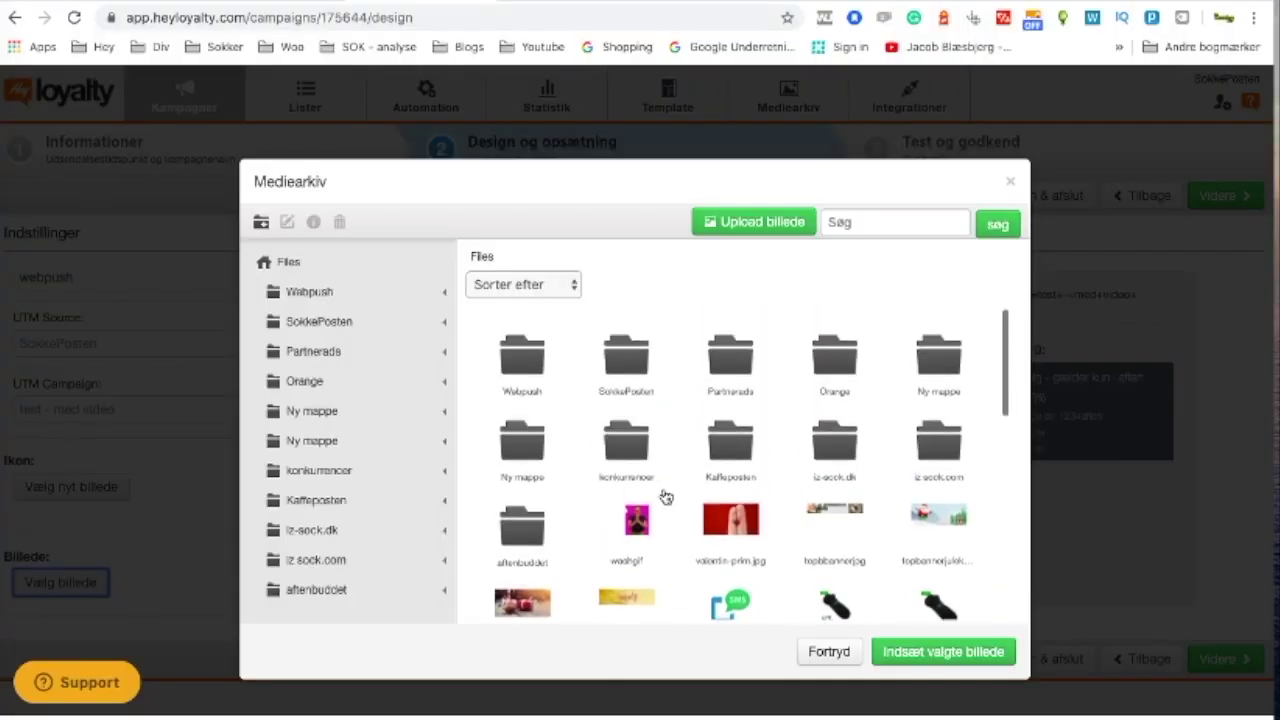
{"action": "left_click", "coordinate": [633, 372]}
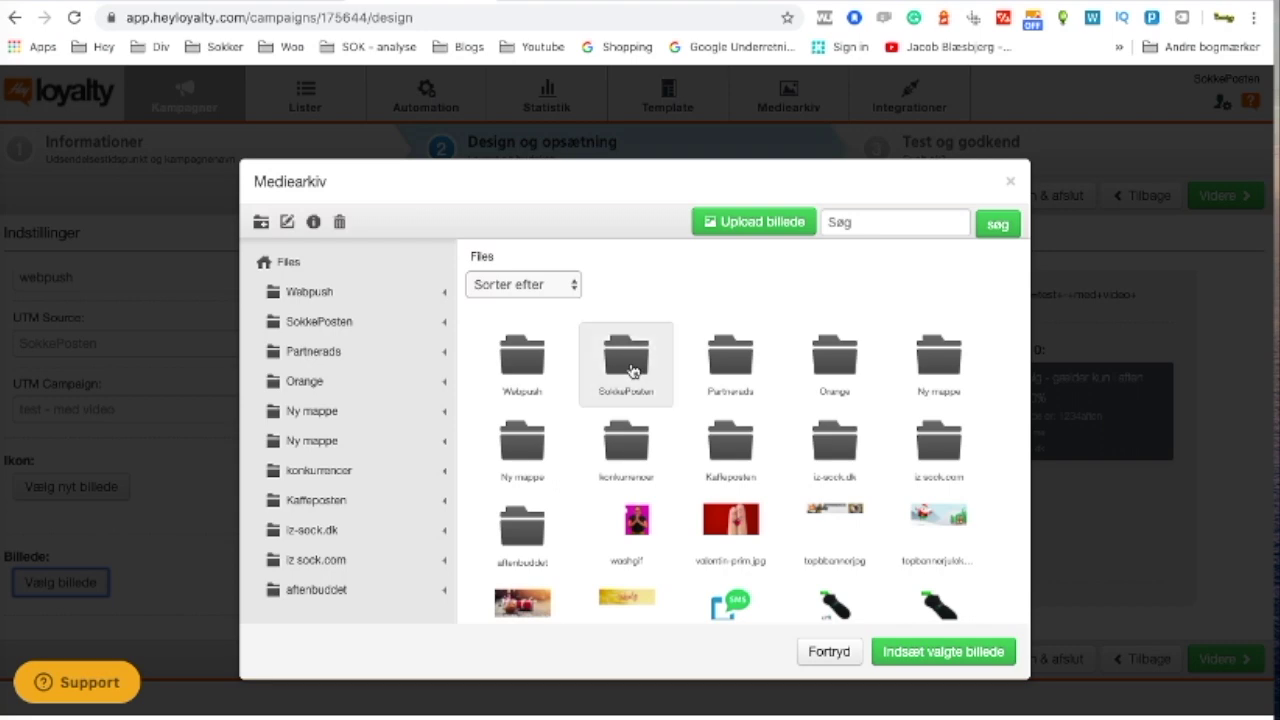
{"action": "double_click", "coordinate": [495, 372]}
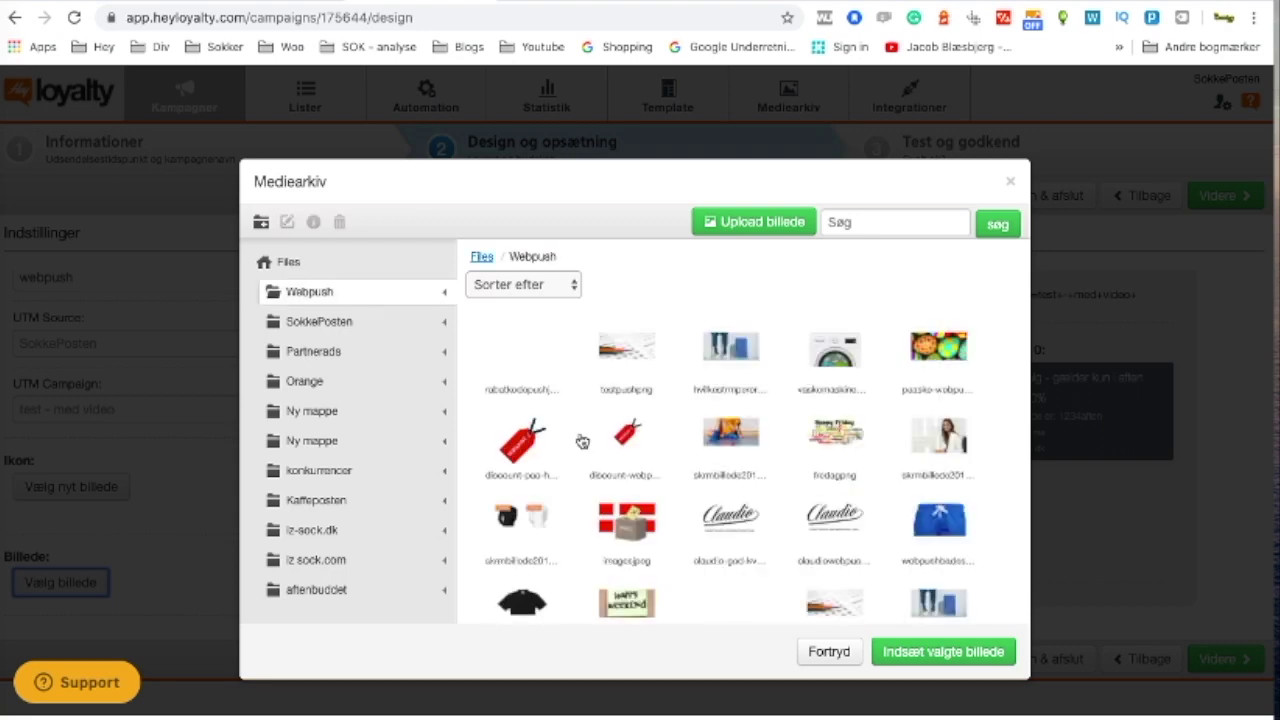
{"action": "left_click", "coordinate": [522, 451]}
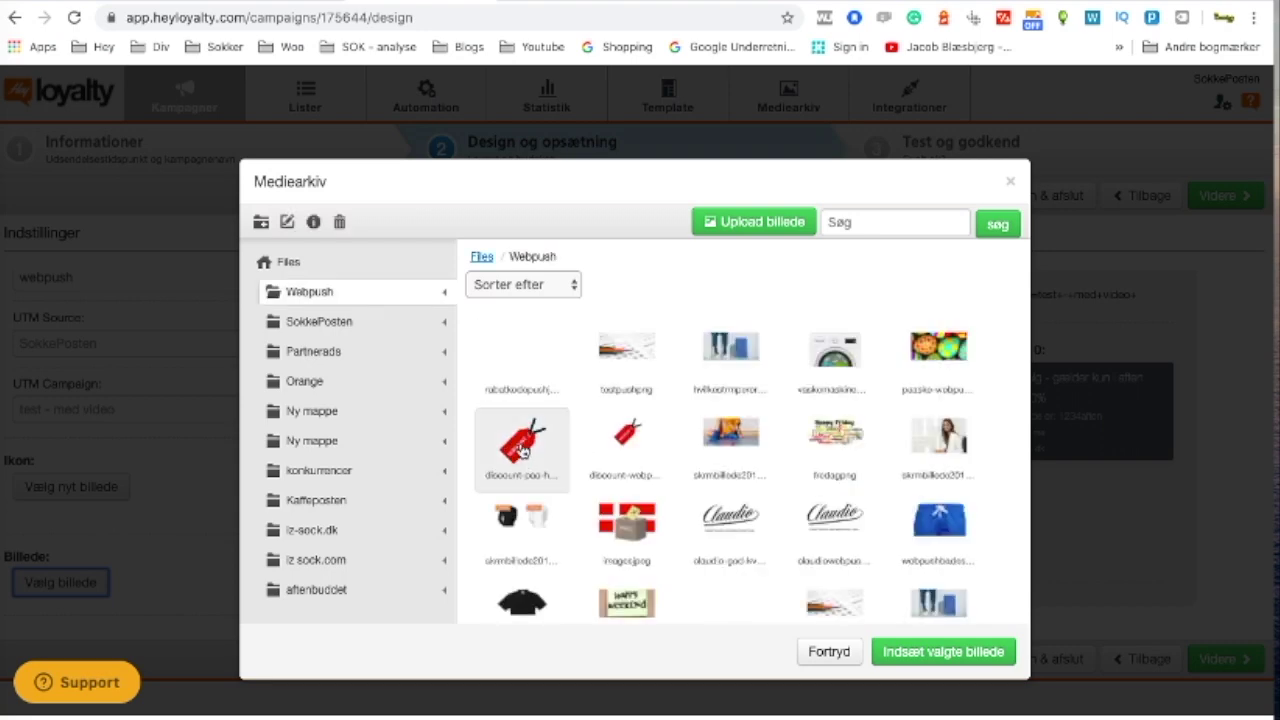
{"action": "left_click", "coordinate": [954, 655]}
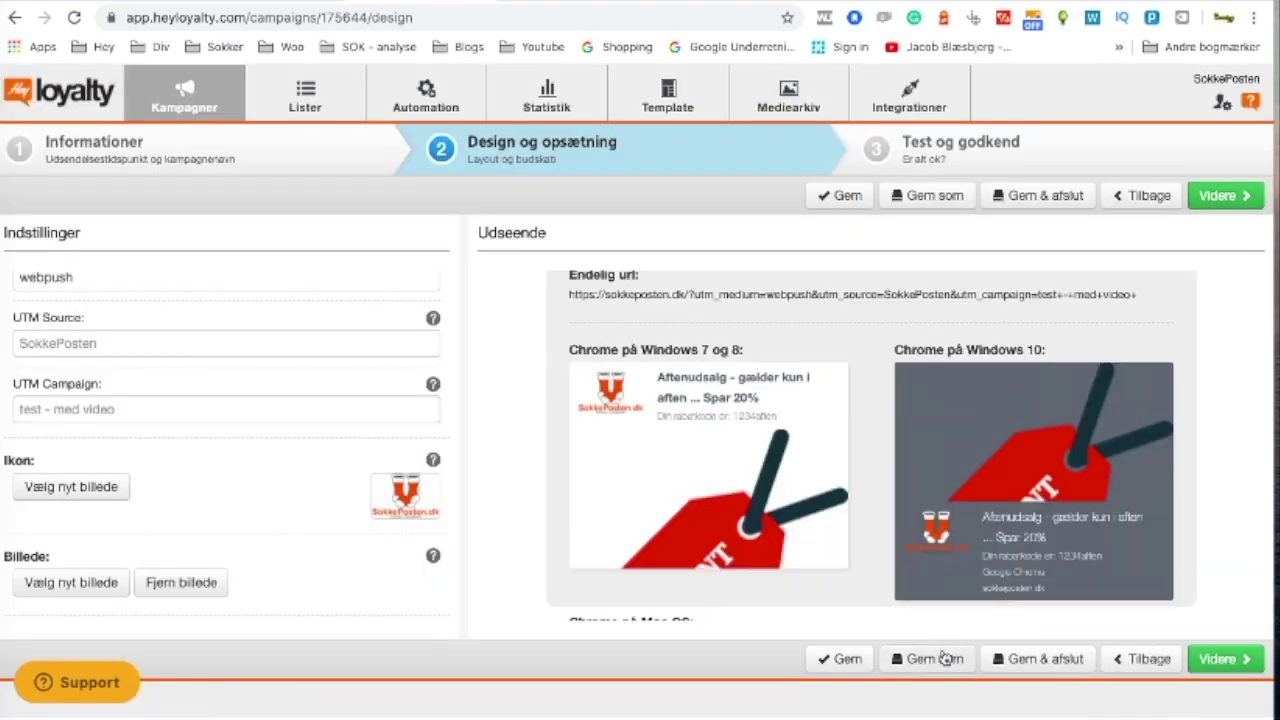
{"action": "left_click", "coordinate": [216, 582]}
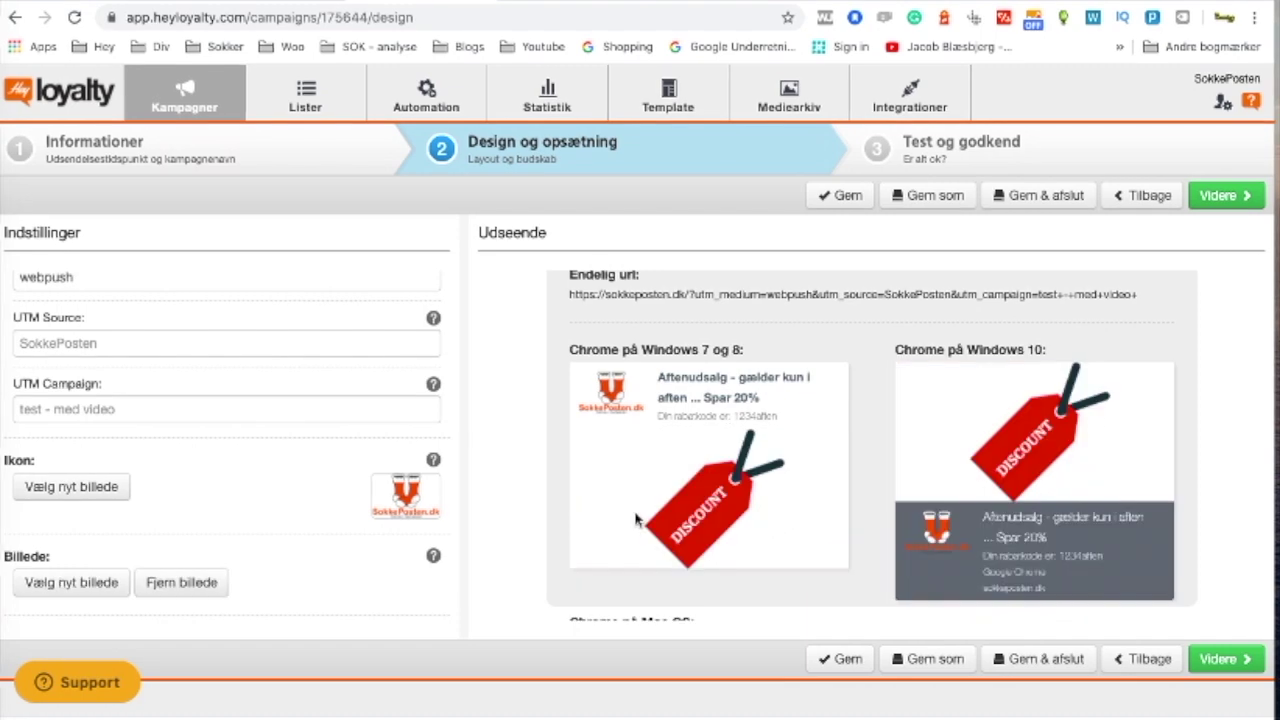
Check the notification's appearance in each browser preview and continue to the test and approval stage
{"action": "scroll", "coordinate": [822, 400], "scroll_direction": "down", "scroll_amount": 2}
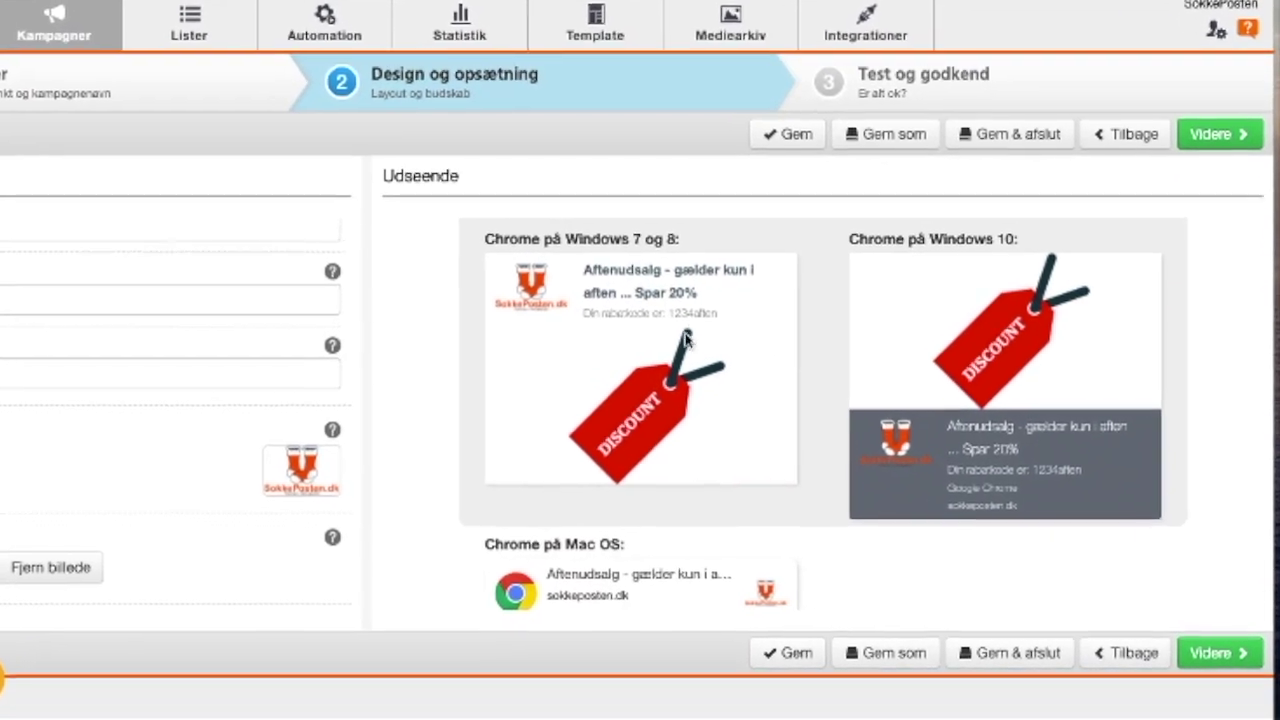
{"action": "scroll", "coordinate": [600, 420], "scroll_direction": "down", "scroll_amount": 3}
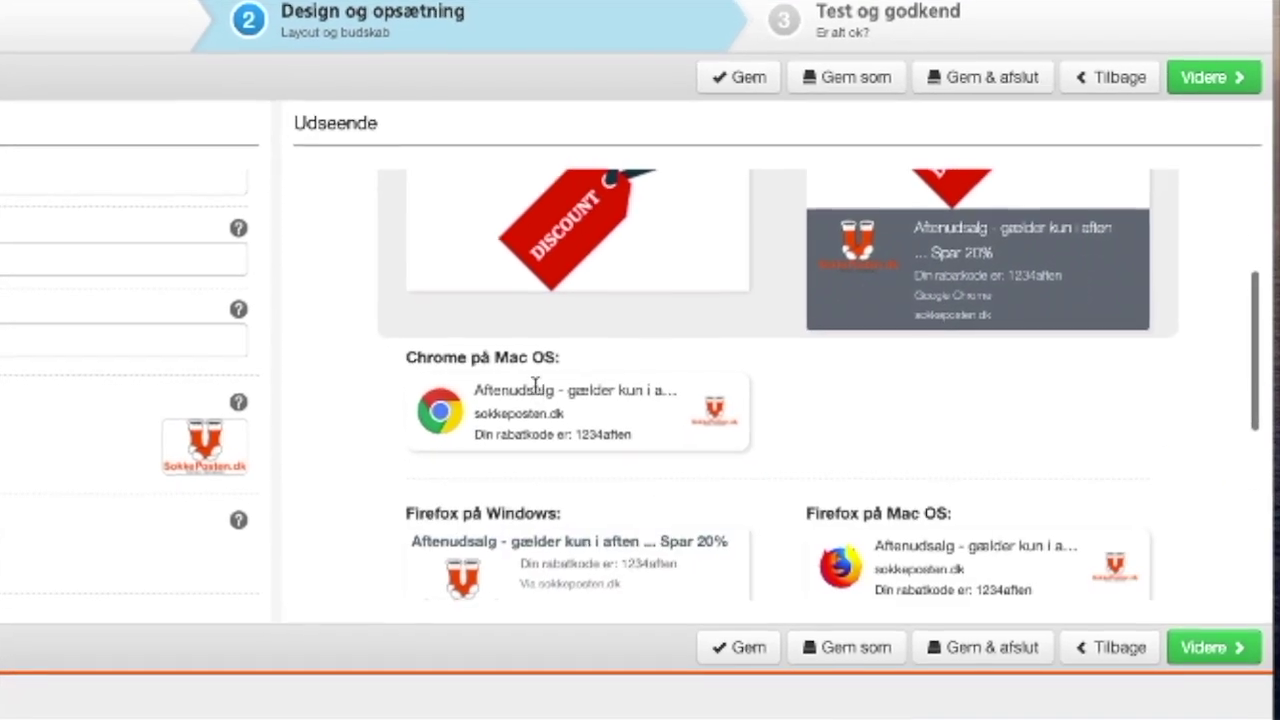
{"action": "scroll", "coordinate": [537, 392], "scroll_direction": "down", "scroll_amount": 5}
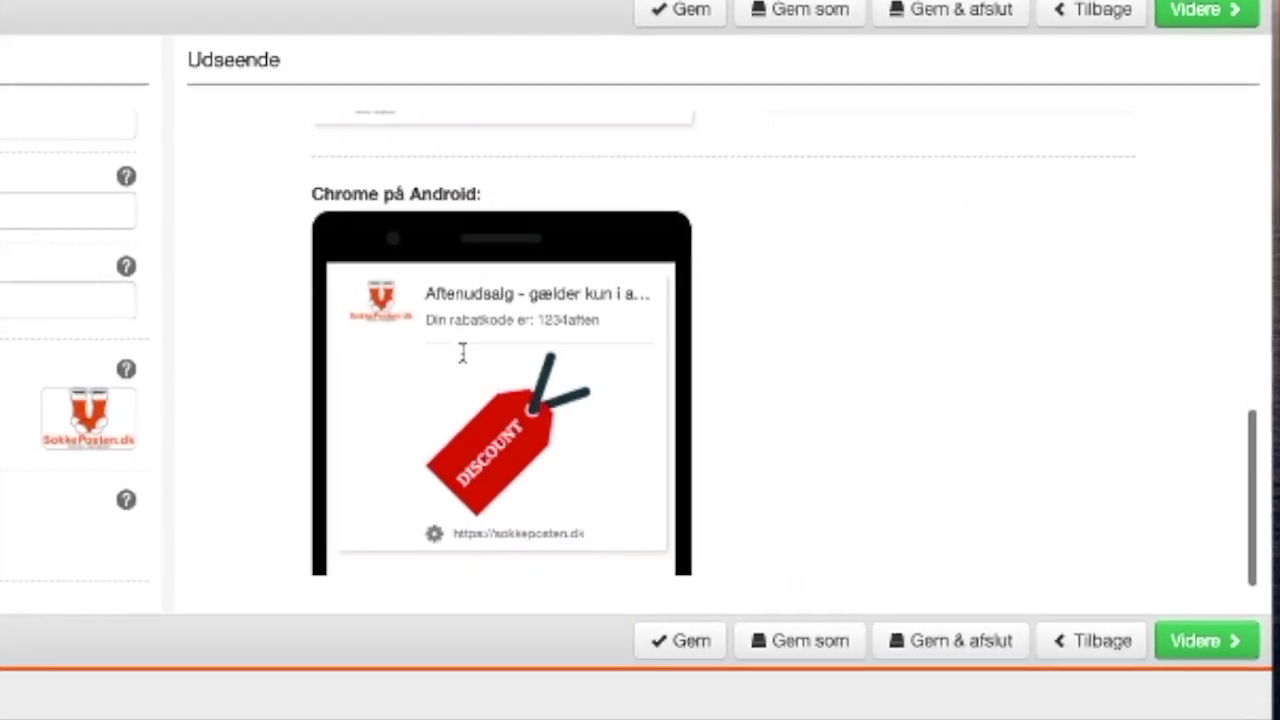
{"action": "scroll", "coordinate": [463, 352], "scroll_direction": "up", "scroll_amount": 8}
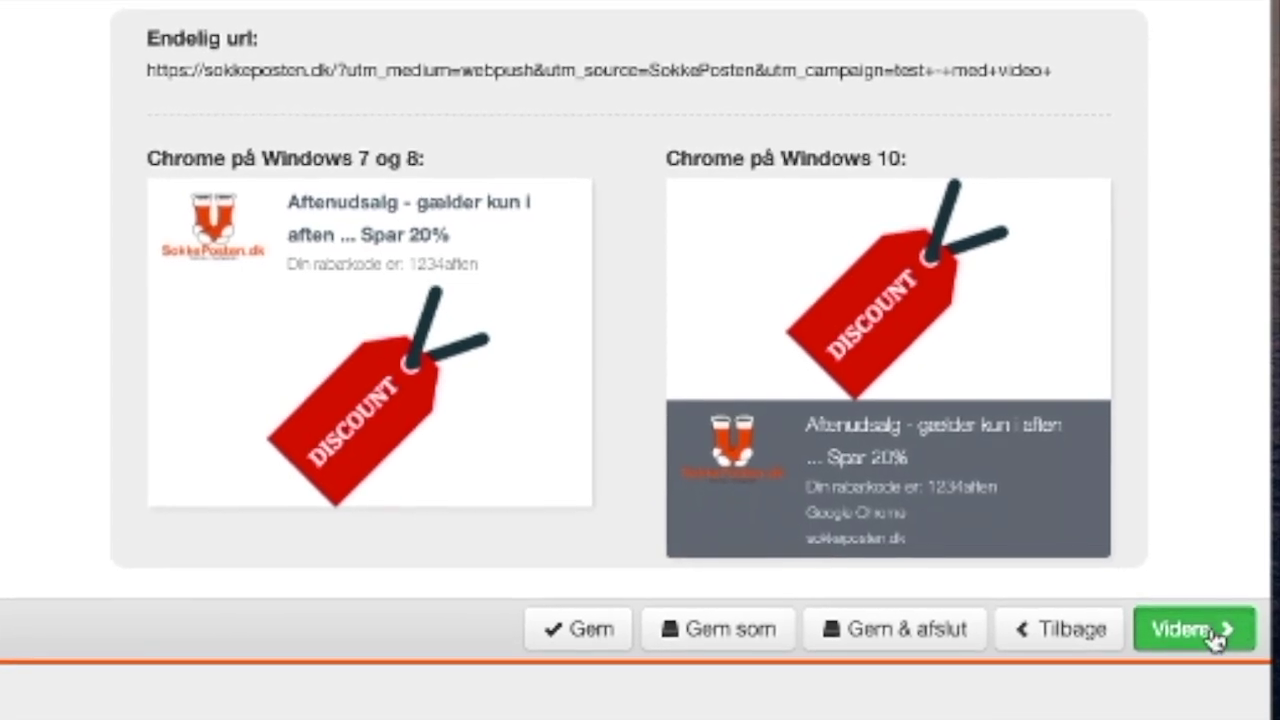
{"action": "left_click", "coordinate": [1213, 636]}
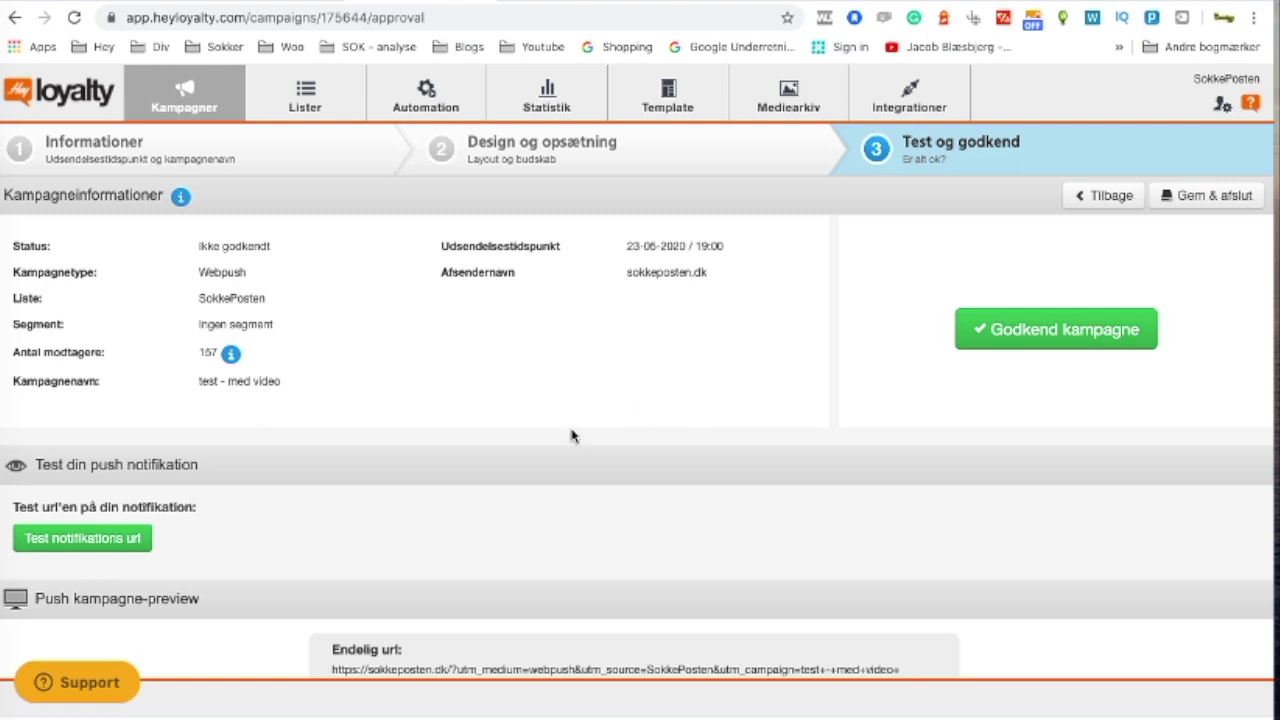
Review the campaign preview on the approval page for Chrome and Firefox on Windows and Mac OS, and Chrome on Android
{"action": "scroll", "coordinate": [574, 436], "scroll_direction": "down", "scroll_amount": 4}
{"action": "scroll", "coordinate": [574, 436], "scroll_direction": "down", "scroll_amount": 3}
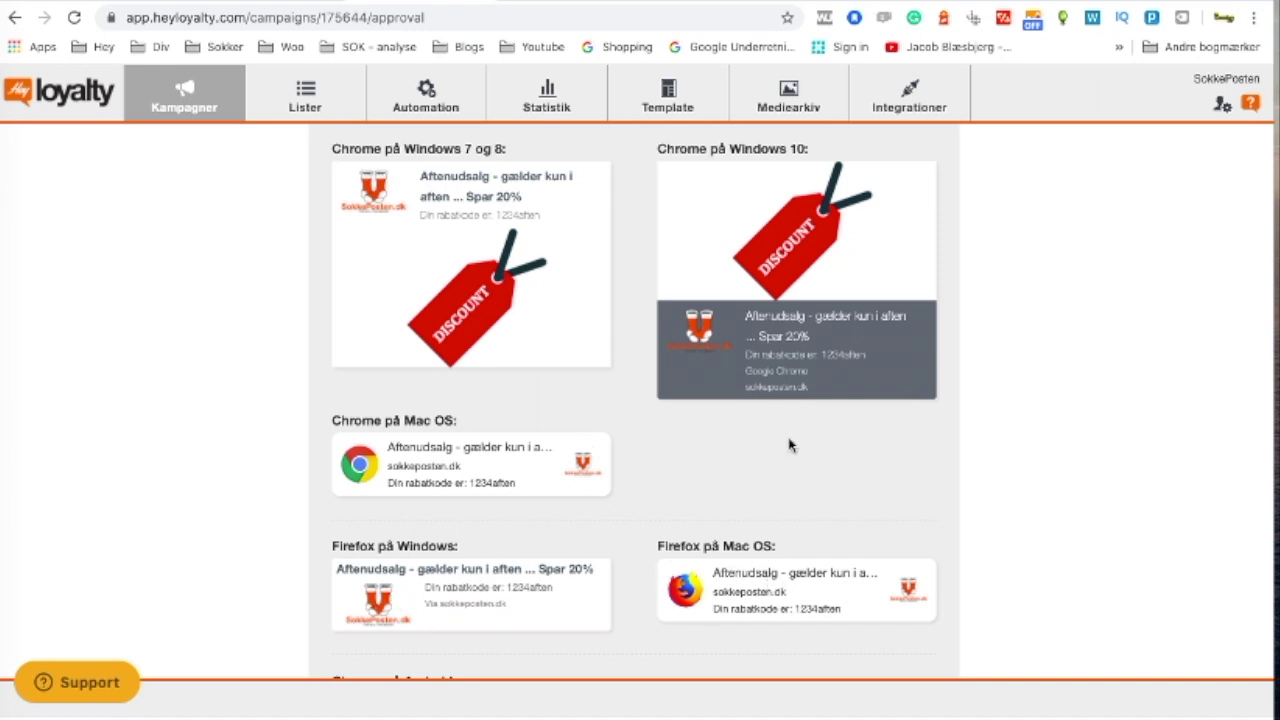
{"action": "scroll", "coordinate": [770, 430], "scroll_direction": "up", "scroll_amount": 1}
{"action": "scroll", "coordinate": [480, 500], "scroll_direction": "down", "scroll_amount": 2}
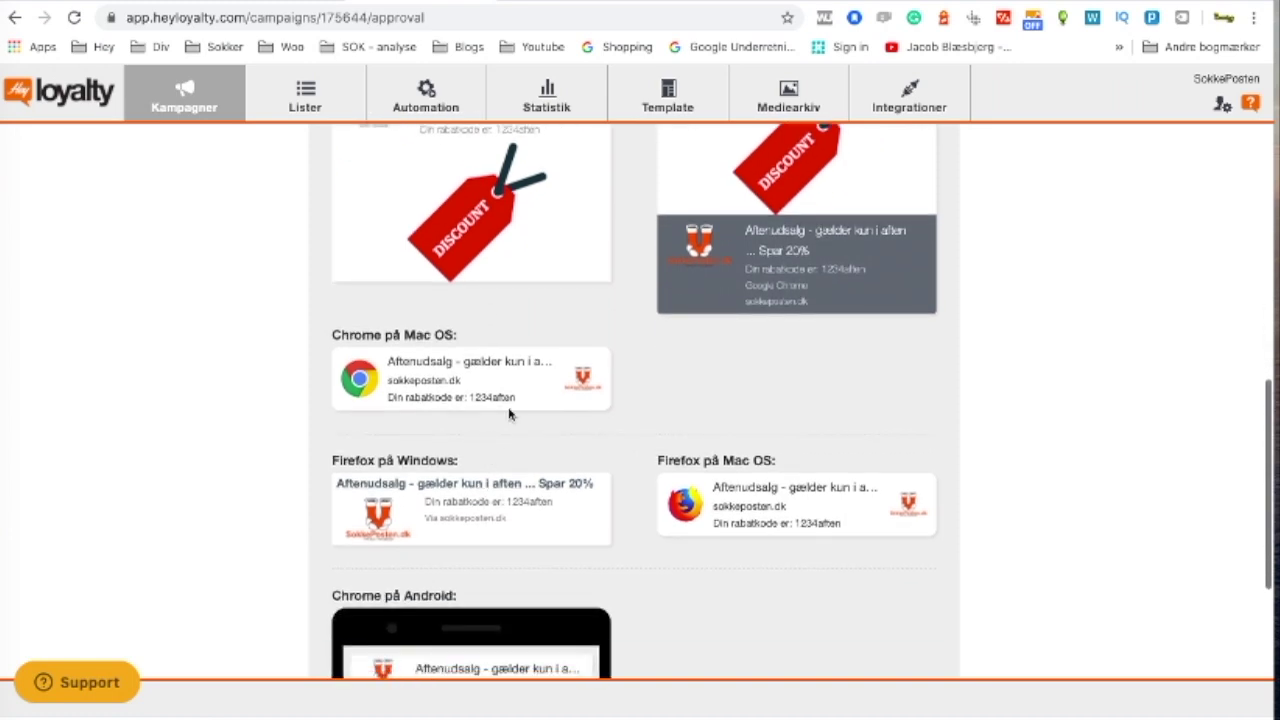
{"action": "scroll", "coordinate": [485, 482], "scroll_direction": "down", "scroll_amount": 2}
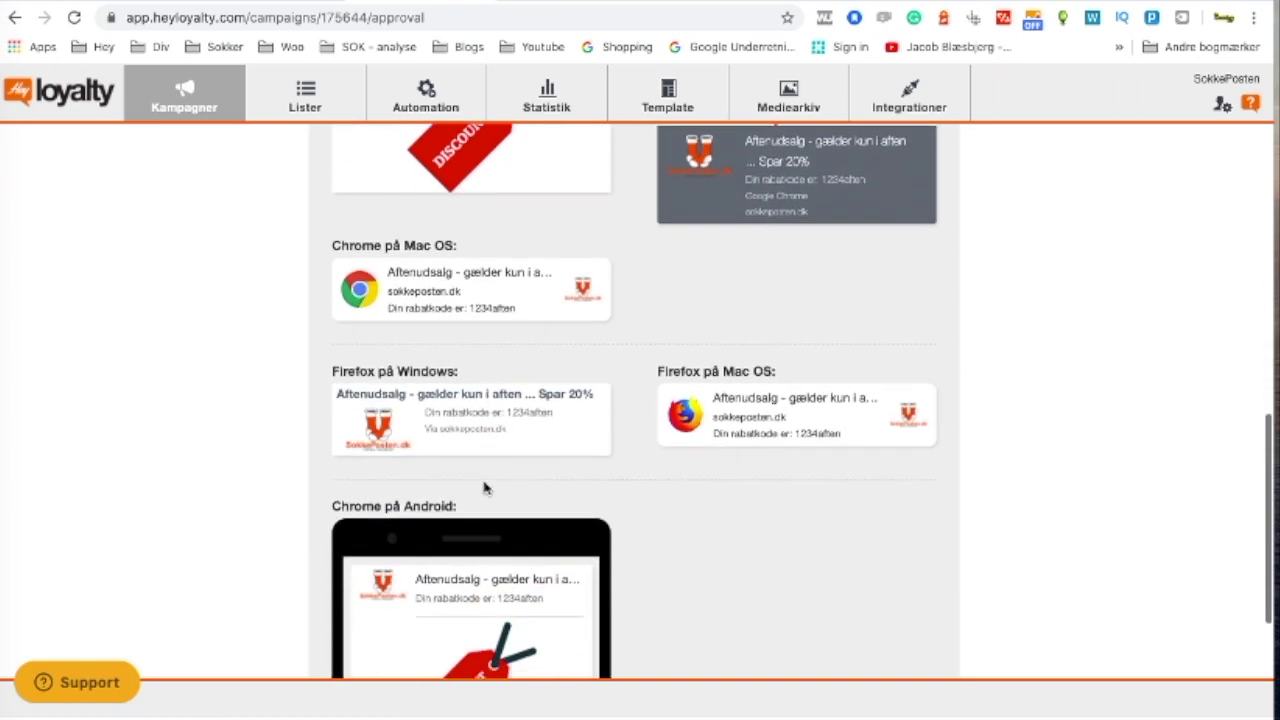
{"action": "scroll", "coordinate": [484, 488], "scroll_direction": "down", "scroll_amount": 3}
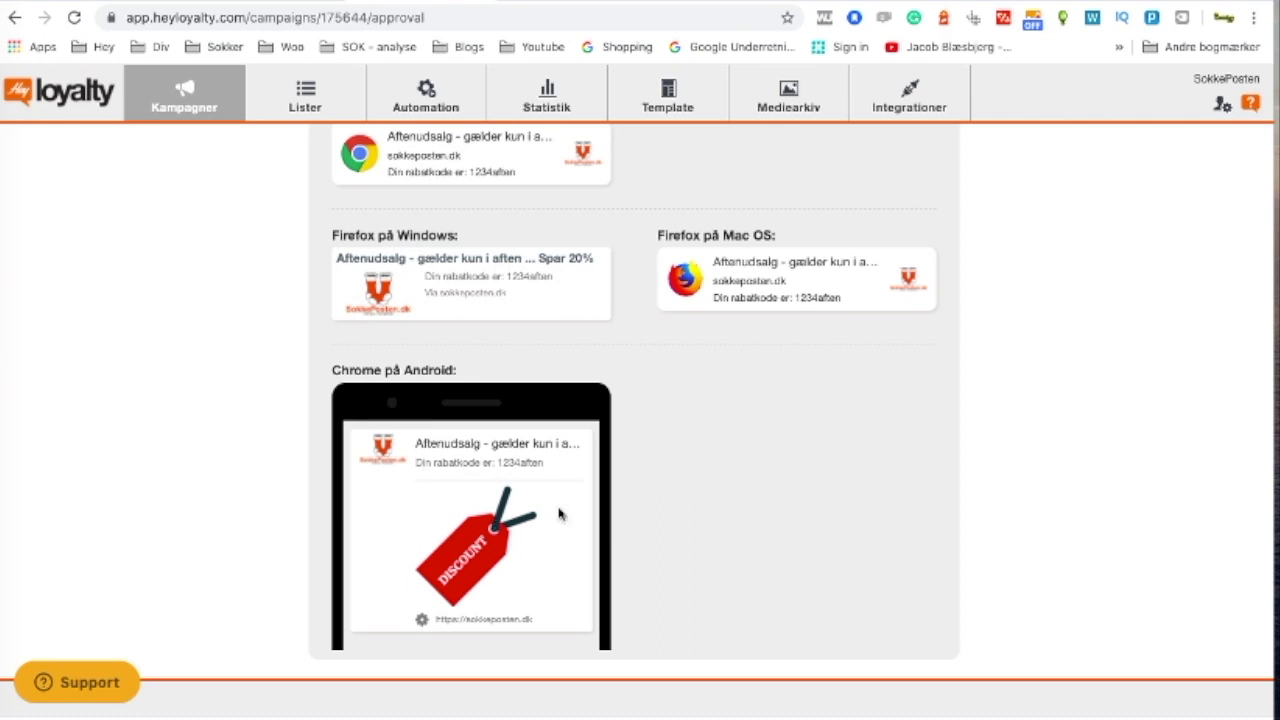
{"action": "scroll", "coordinate": [678, 495], "scroll_direction": "up", "scroll_amount": 2}
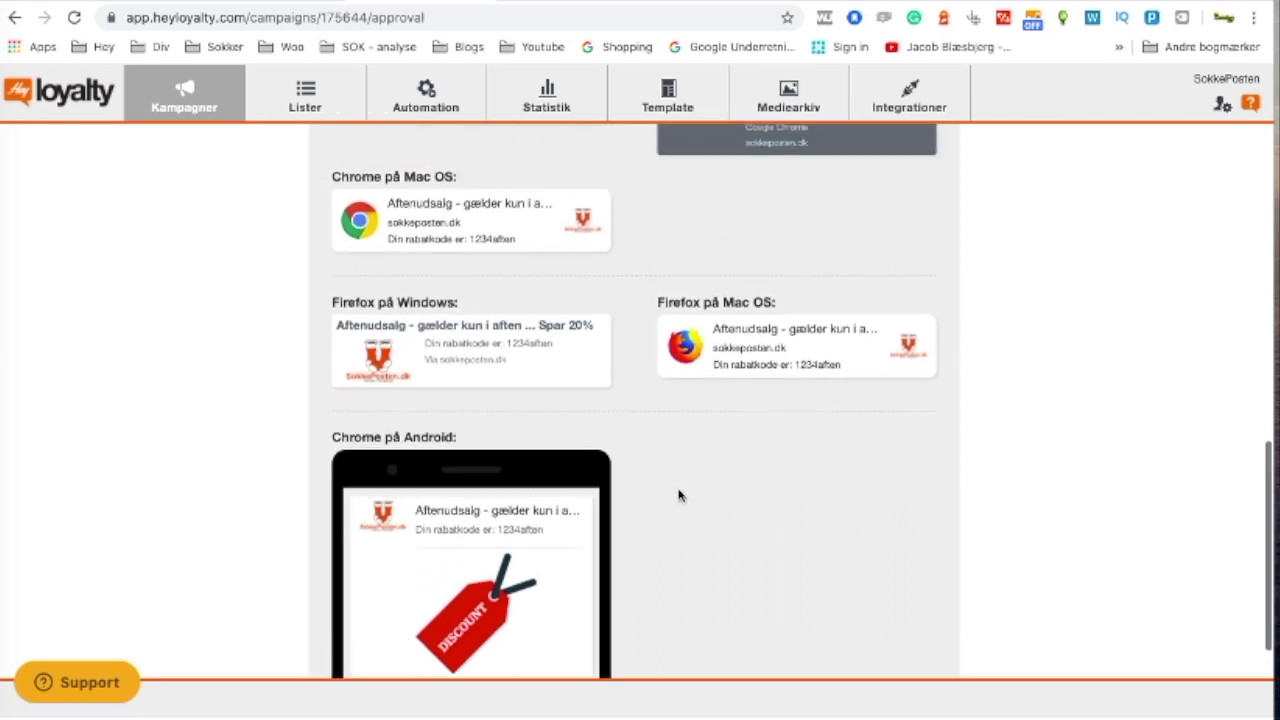
{"action": "scroll", "coordinate": [676, 495], "scroll_direction": "up", "scroll_amount": 4}
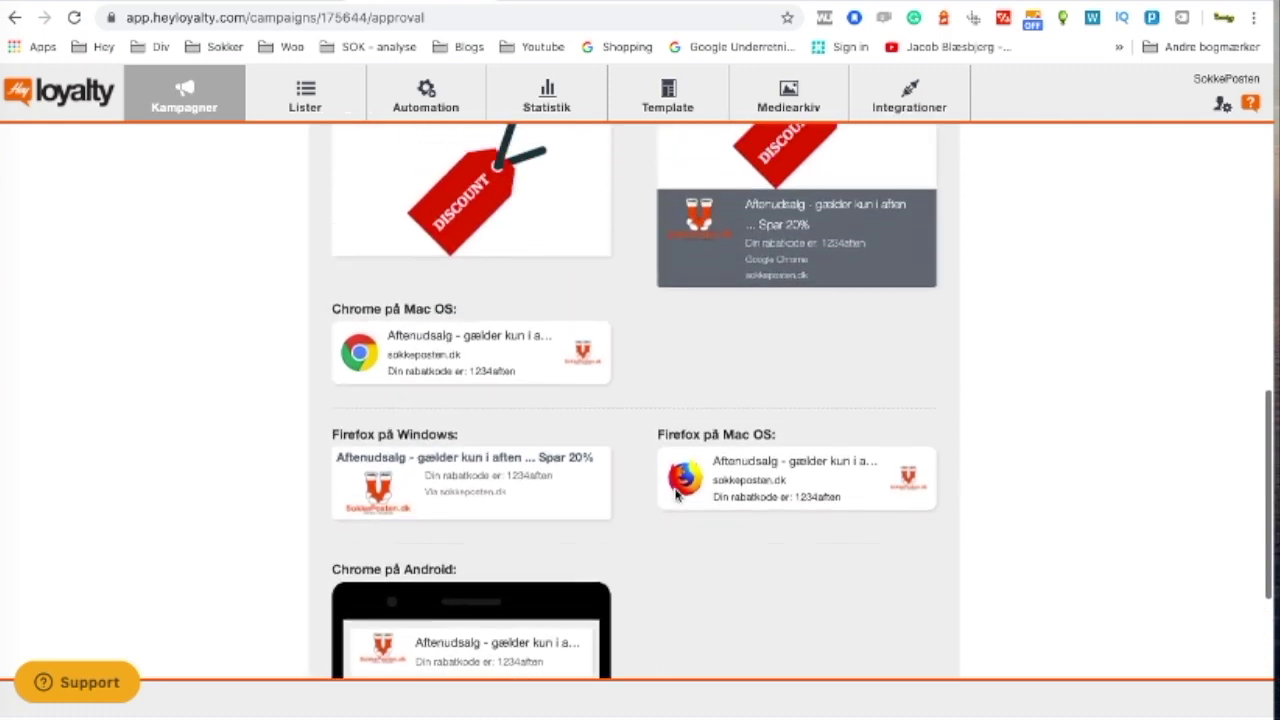
{"action": "scroll", "coordinate": [674, 495], "scroll_direction": "up", "scroll_amount": 4}
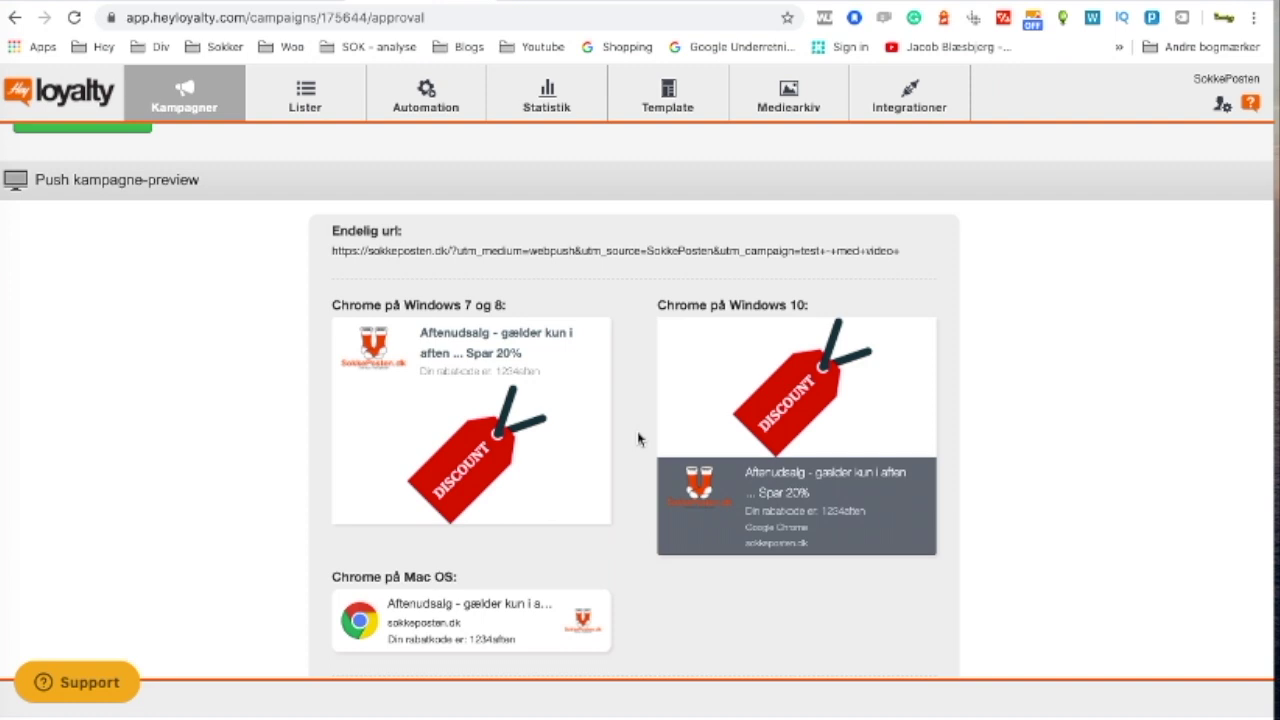
Save the campaign without approving it and exit to the campaign overview
{"action": "scroll", "coordinate": [618, 410], "scroll_direction": "up", "scroll_amount": 5}
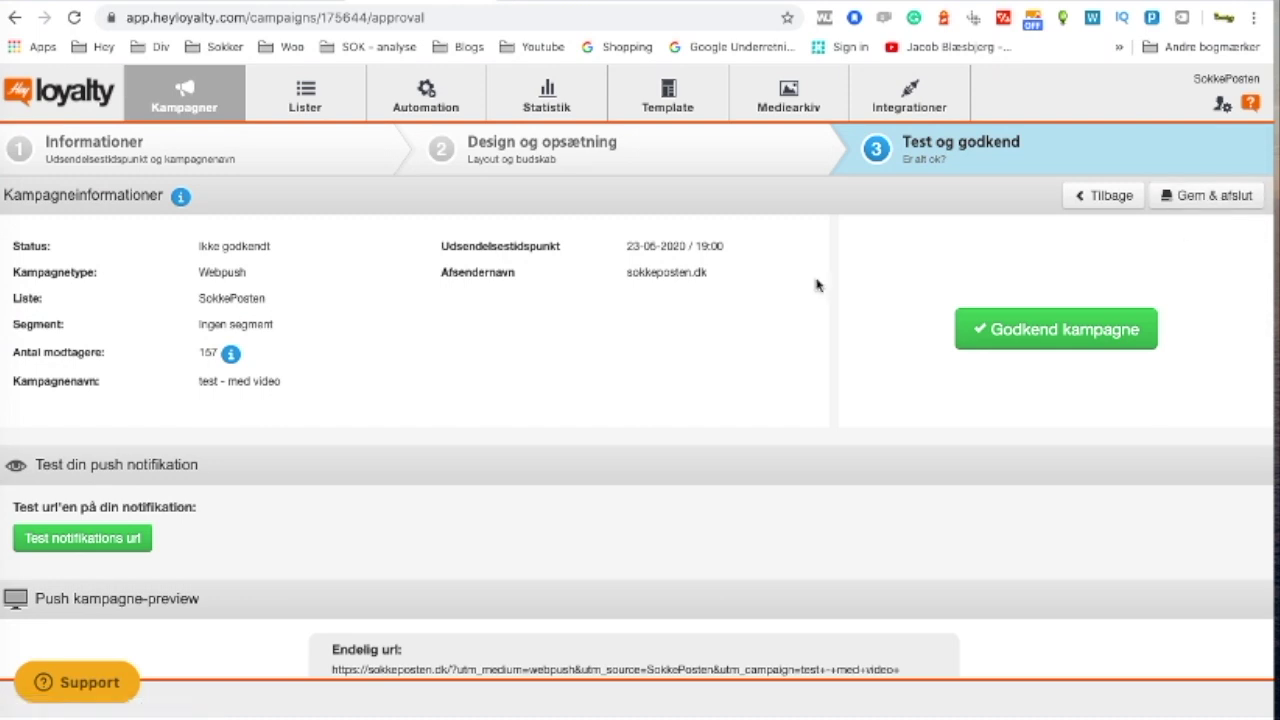
{"action": "left_click", "coordinate": [1205, 195]}
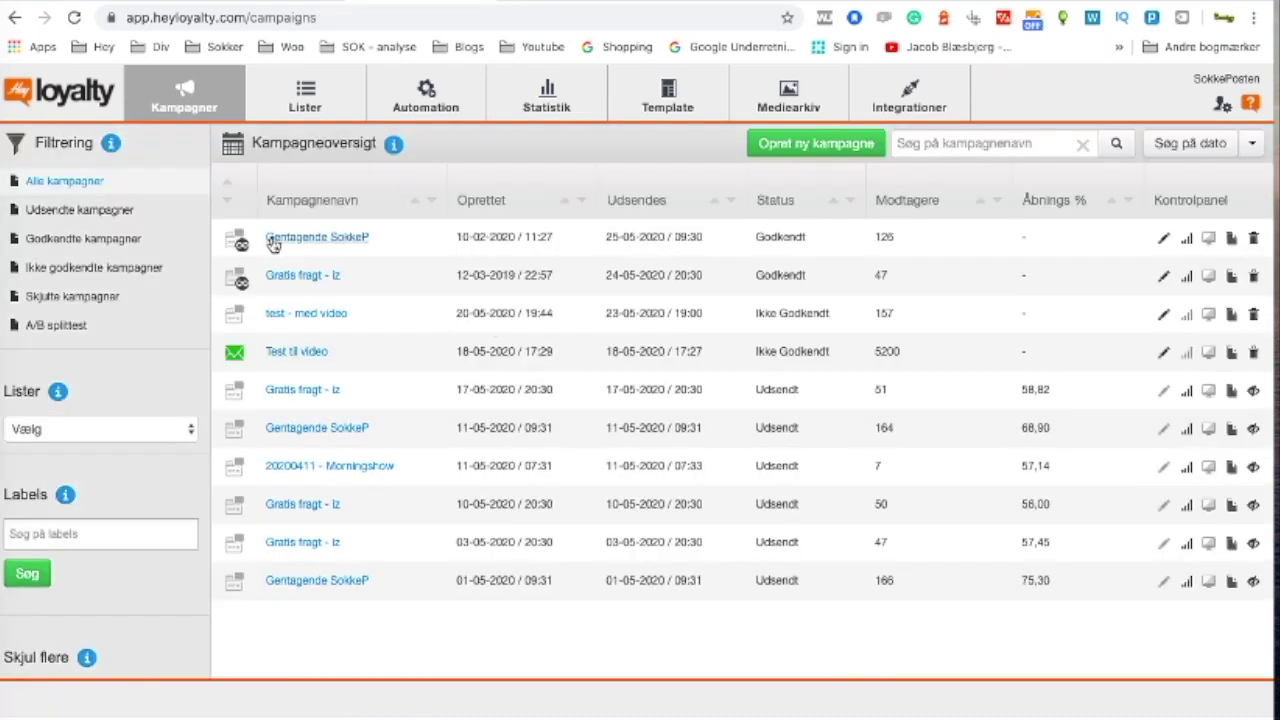
Open the approved recurring campaign "Gentagende SokkeP" for editing and update its number of recipients
{"action": "double_click", "coordinate": [885, 236]}
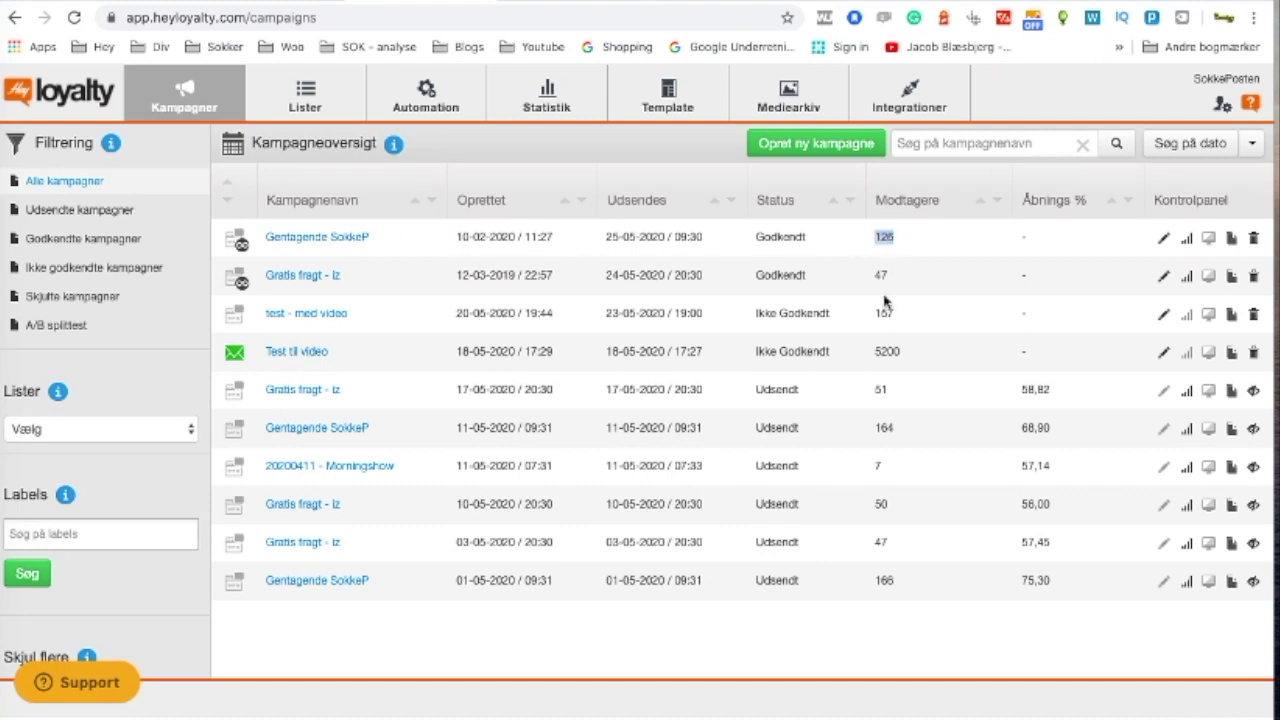
{"action": "left_click", "coordinate": [1165, 240]}
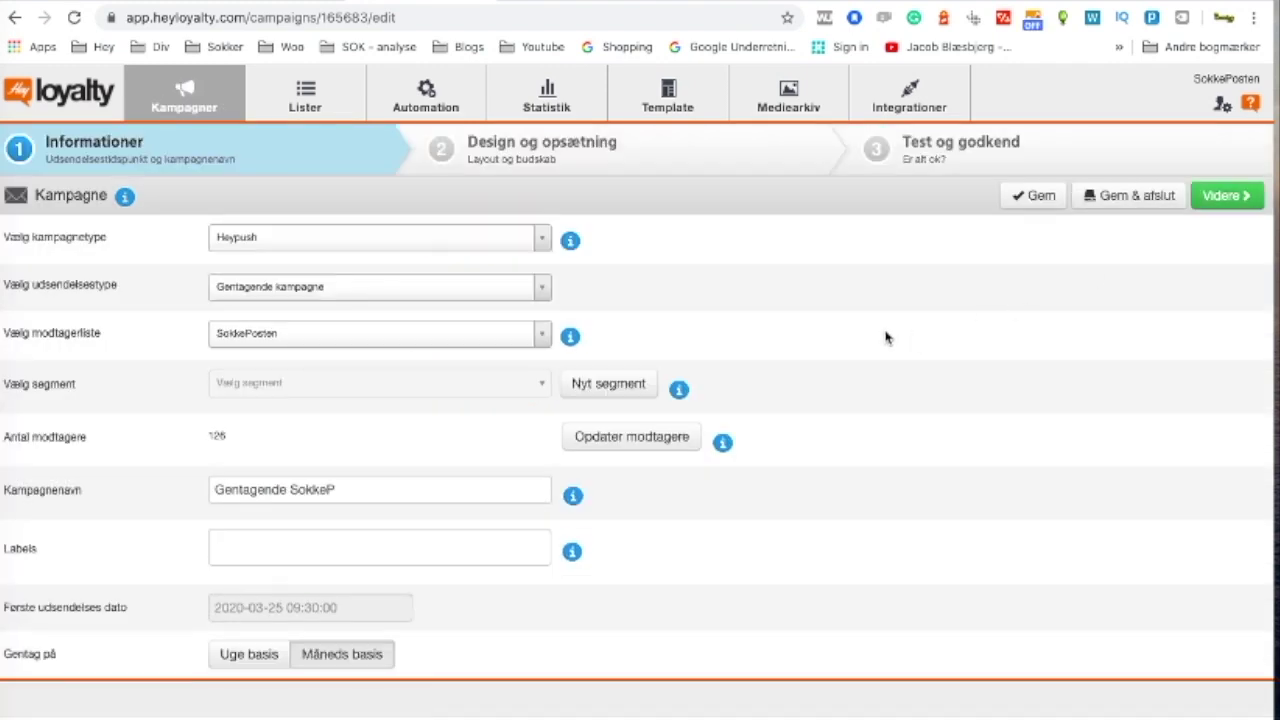
{"action": "left_click", "coordinate": [597, 440]}
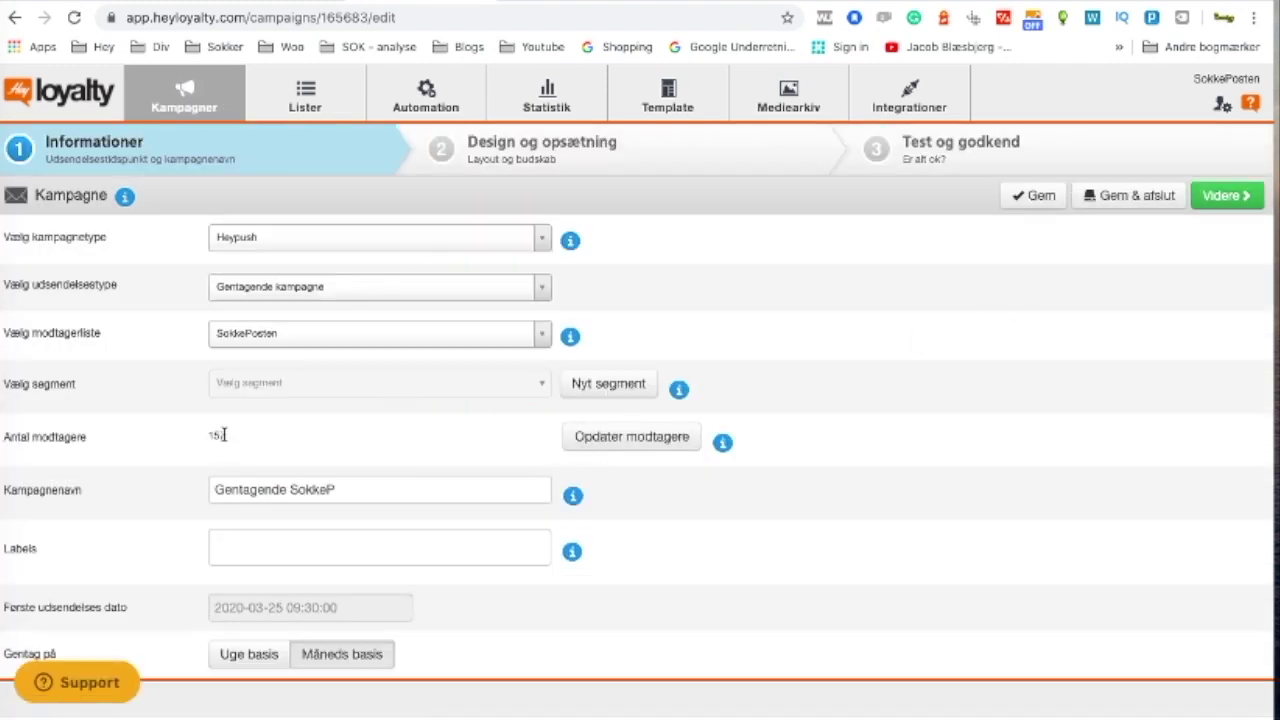
{"action": "left_click_drag", "start_coordinate": [211, 434], "coordinate": [229, 436]}
Check the recurring campaign's monthly send days, send time and date settings, and continue to its design stage
{"action": "scroll", "coordinate": [225, 445], "scroll_direction": "down", "scroll_amount": 3}
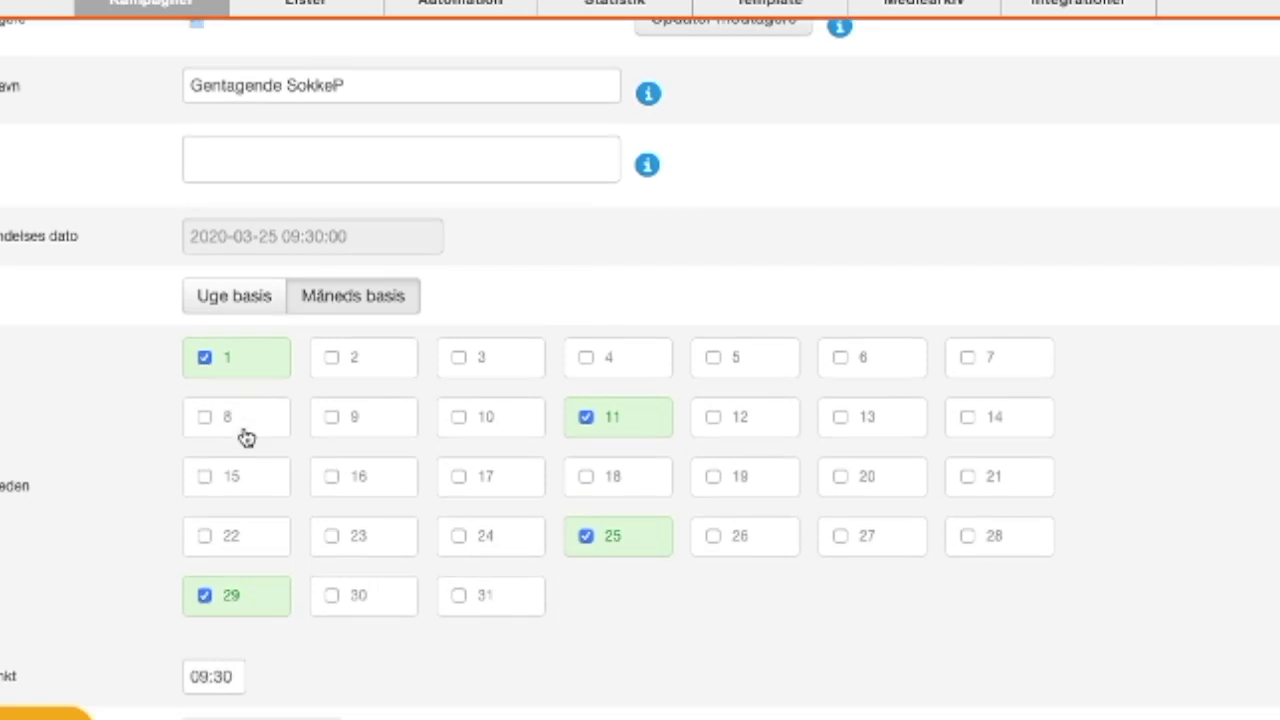
{"action": "scroll", "coordinate": [245, 437], "scroll_direction": "down", "scroll_amount": 1}
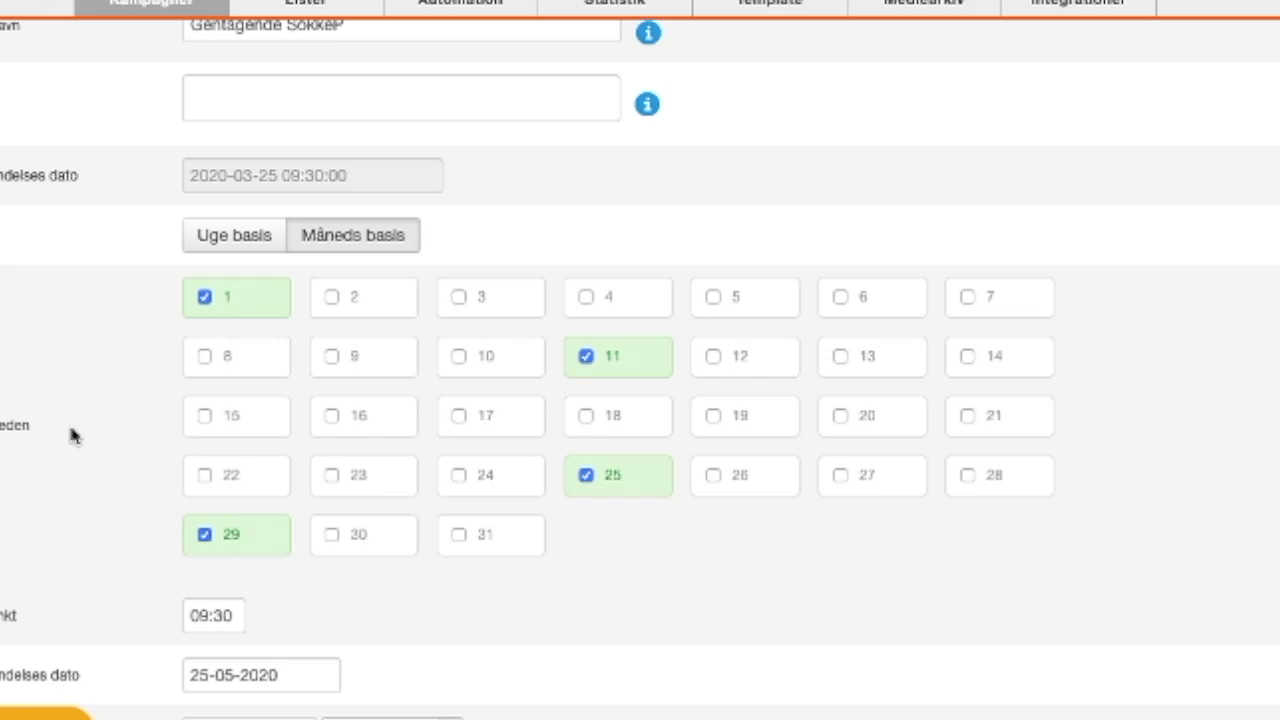
{"action": "scroll", "coordinate": [80, 433], "scroll_direction": "down", "scroll_amount": 3}
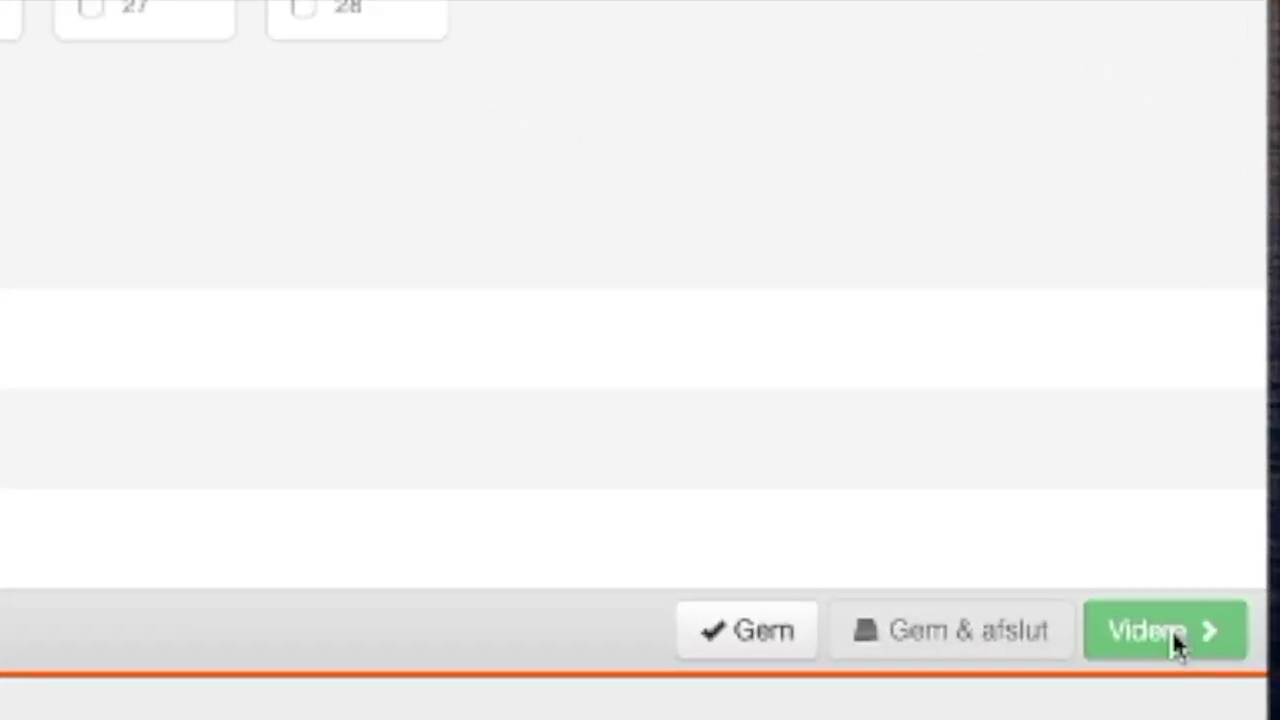
{"action": "left_click", "coordinate": [1279, 707]}
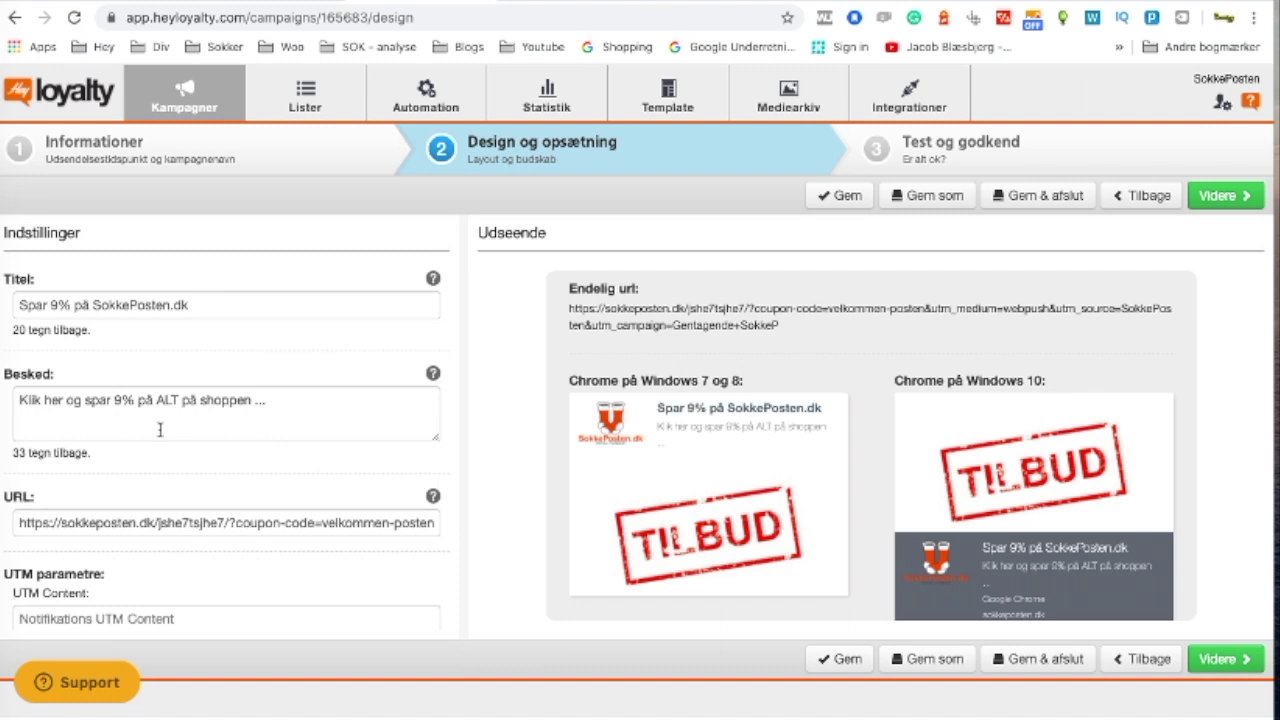
Examine the recurring campaign's coupon-code URL and its notification previews for desktop browsers and Chrome on Android
{"action": "scroll", "coordinate": [700, 440], "scroll_direction": "down", "scroll_amount": 1}
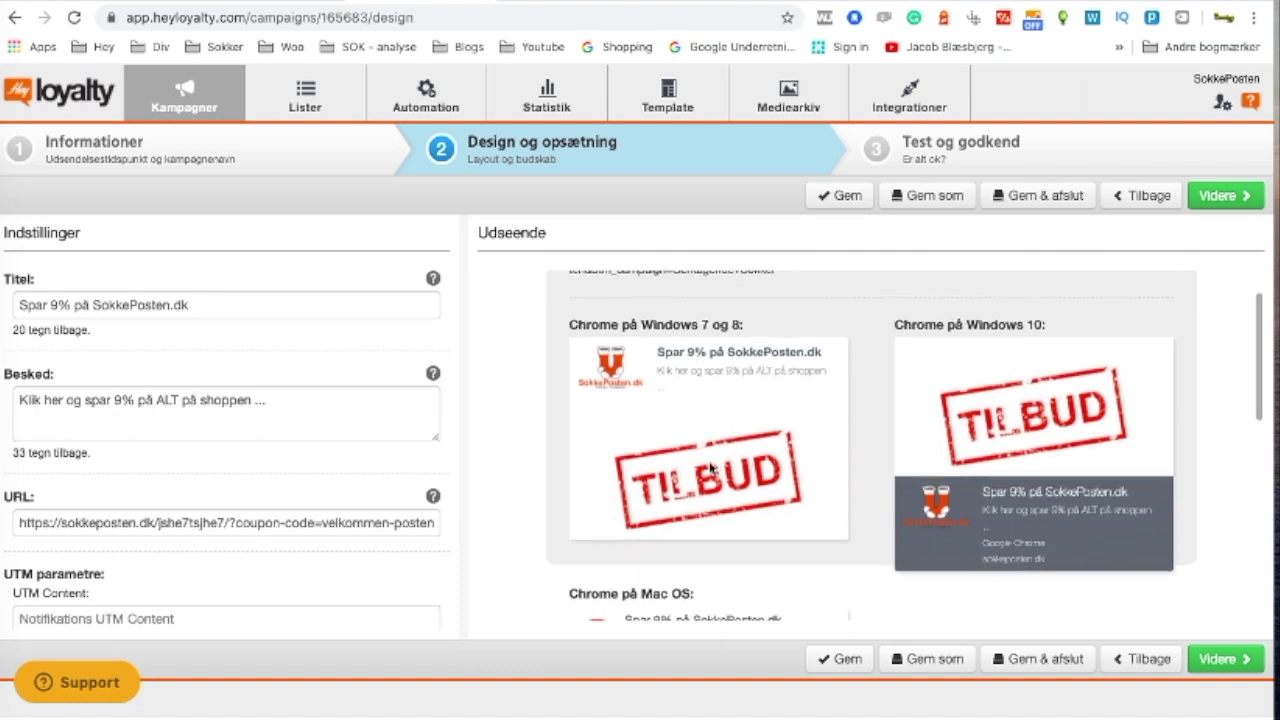
{"action": "scroll", "coordinate": [758, 456], "scroll_direction": "down", "scroll_amount": 2}
{"action": "scroll", "coordinate": [758, 456], "scroll_direction": "down", "scroll_amount": 3}
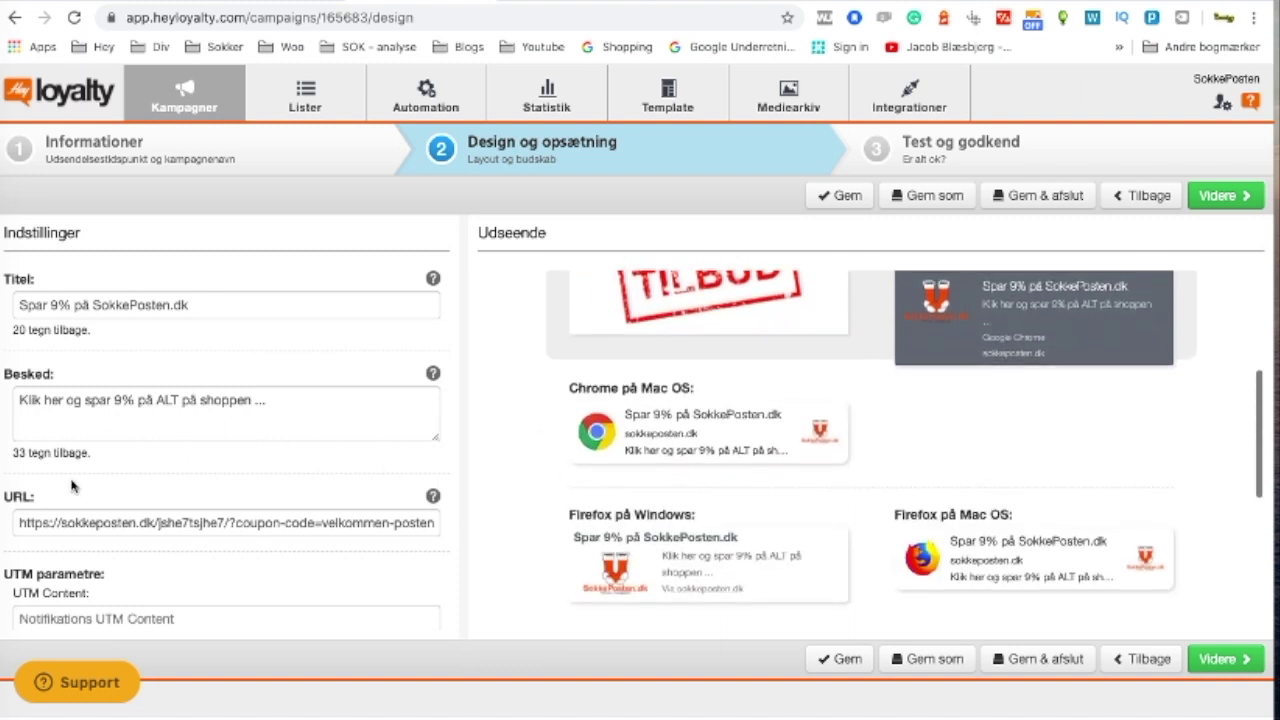
{"action": "left_click_drag", "start_coordinate": [82, 527], "coordinate": [440, 527]}
{"action": "left_click", "coordinate": [447, 540]}
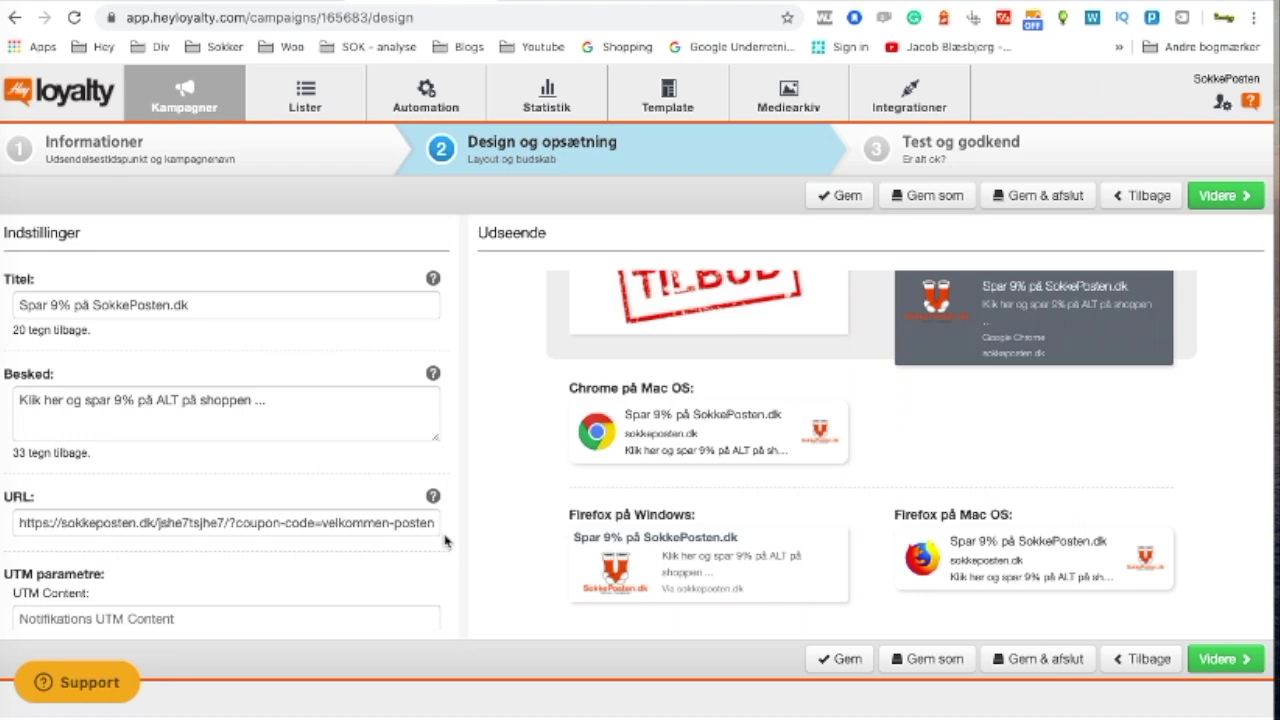
{"action": "scroll", "coordinate": [519, 494], "scroll_direction": "down", "scroll_amount": 3}
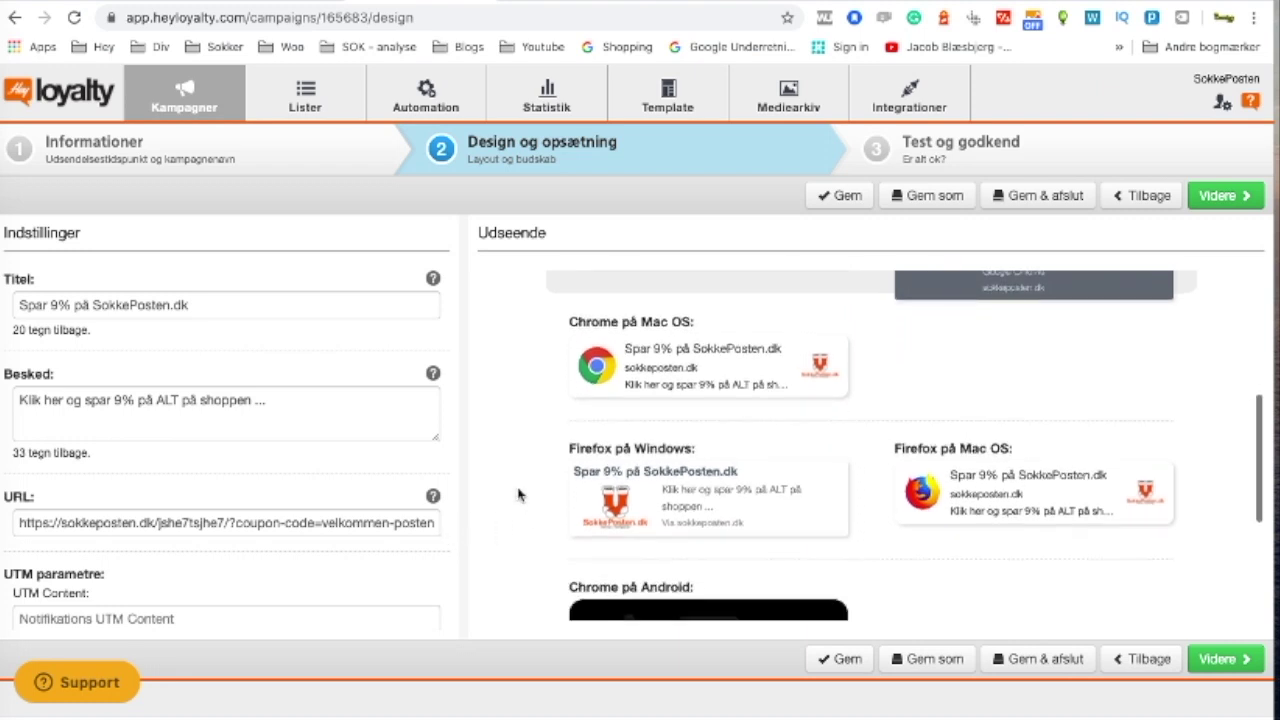
{"action": "scroll", "coordinate": [519, 494], "scroll_direction": "down", "scroll_amount": 1}
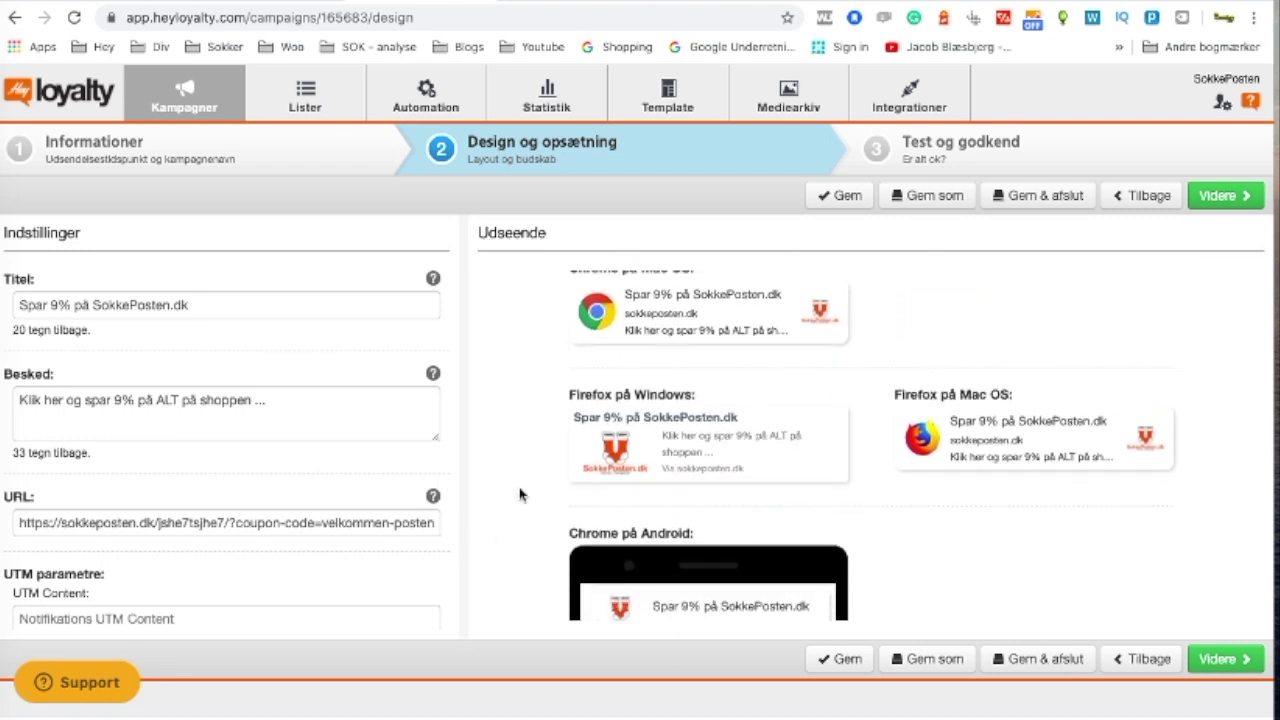
{"action": "scroll", "coordinate": [519, 494], "scroll_direction": "down", "scroll_amount": 5}
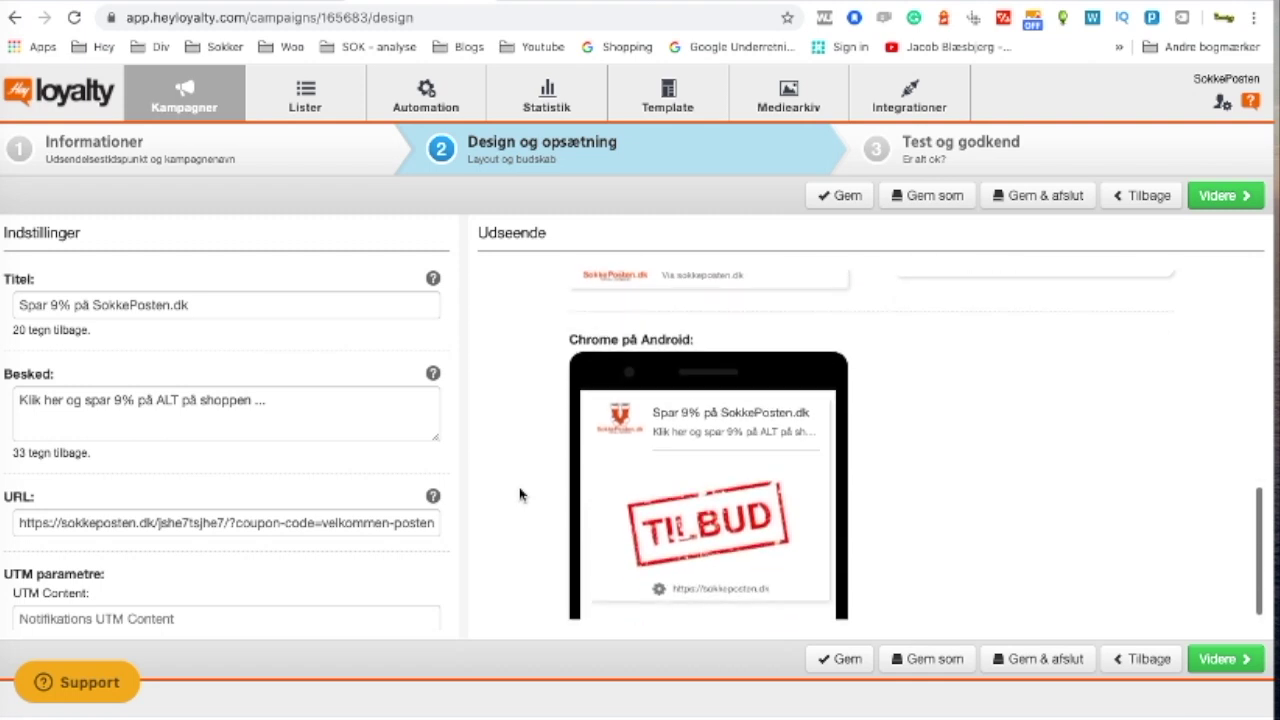
{"action": "scroll", "coordinate": [519, 494], "scroll_direction": "up", "scroll_amount": 4}
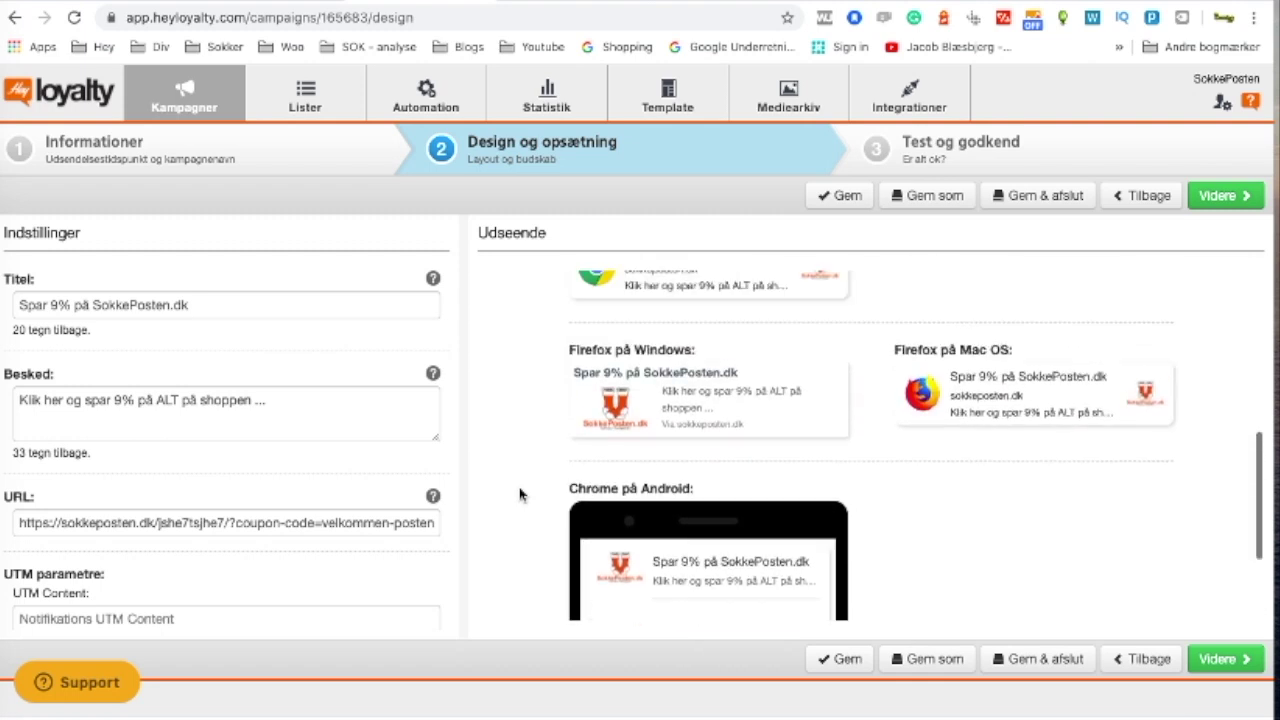
{"action": "scroll", "coordinate": [519, 494], "scroll_direction": "up", "scroll_amount": 1}
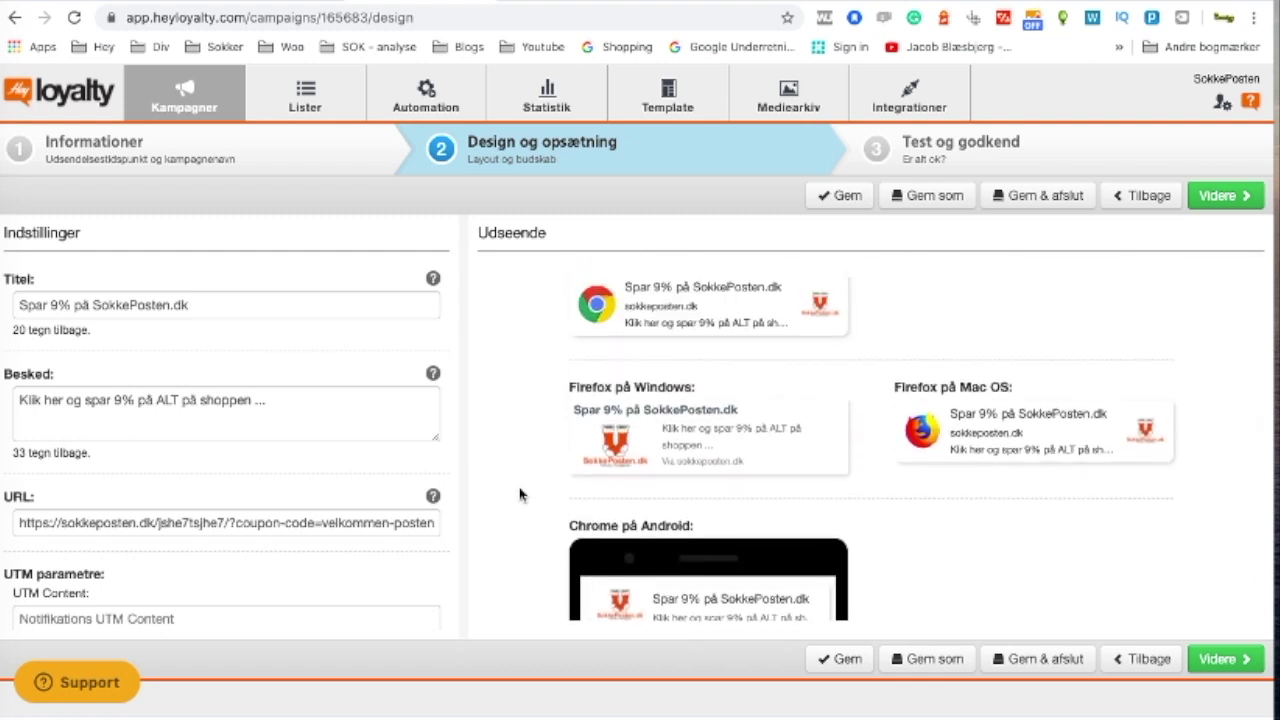